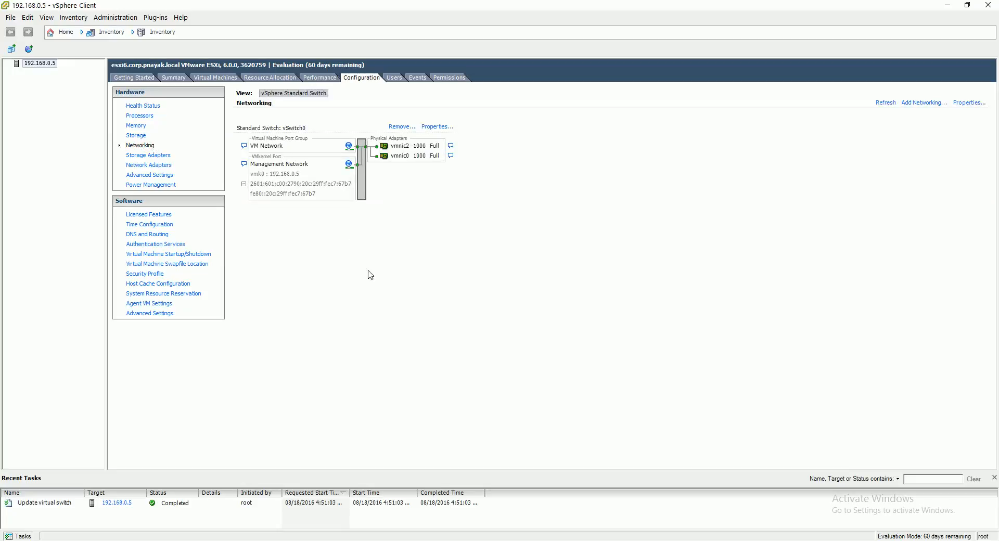
Step: Remove the vmnic2 network adapter from vSwitch0
left_click(436, 126)
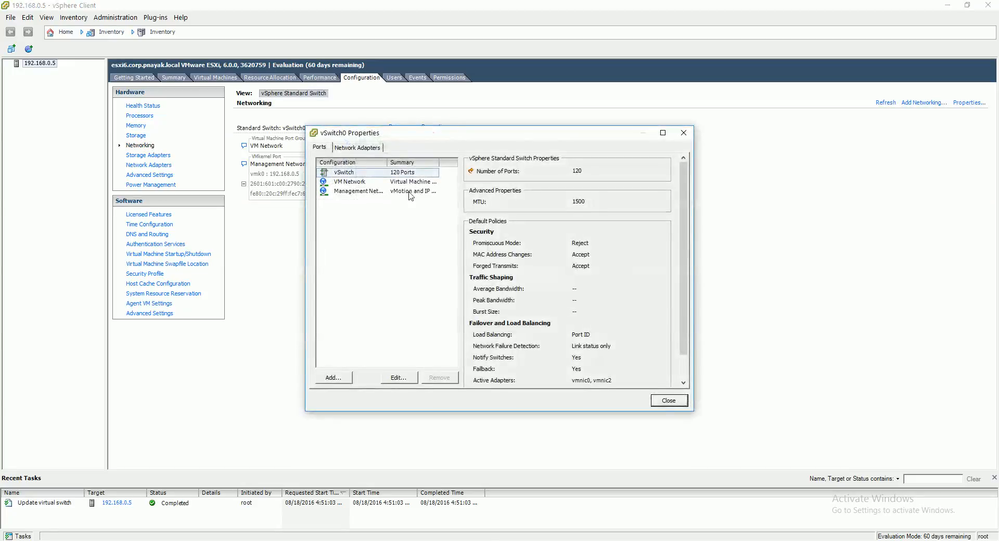
left_click(375, 150)
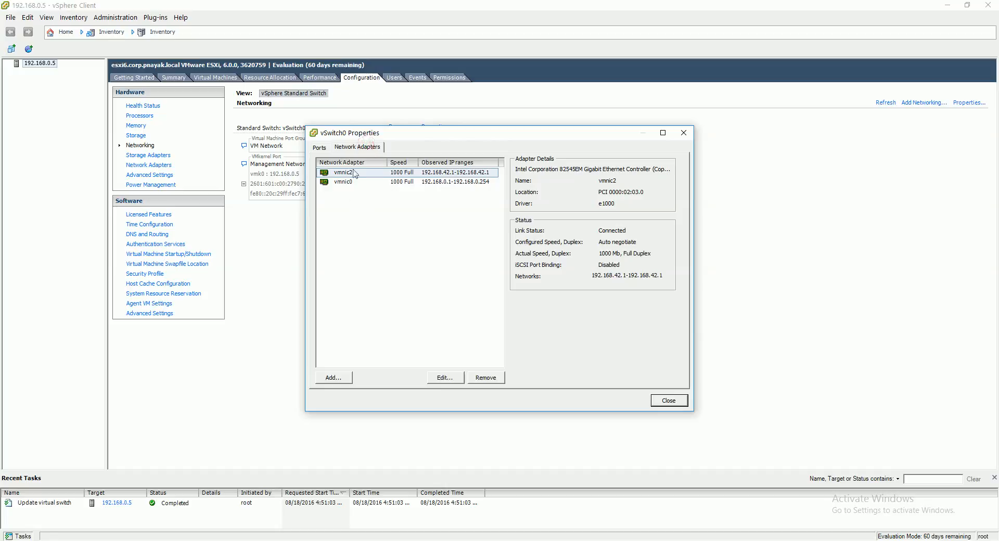
left_click(452, 381)
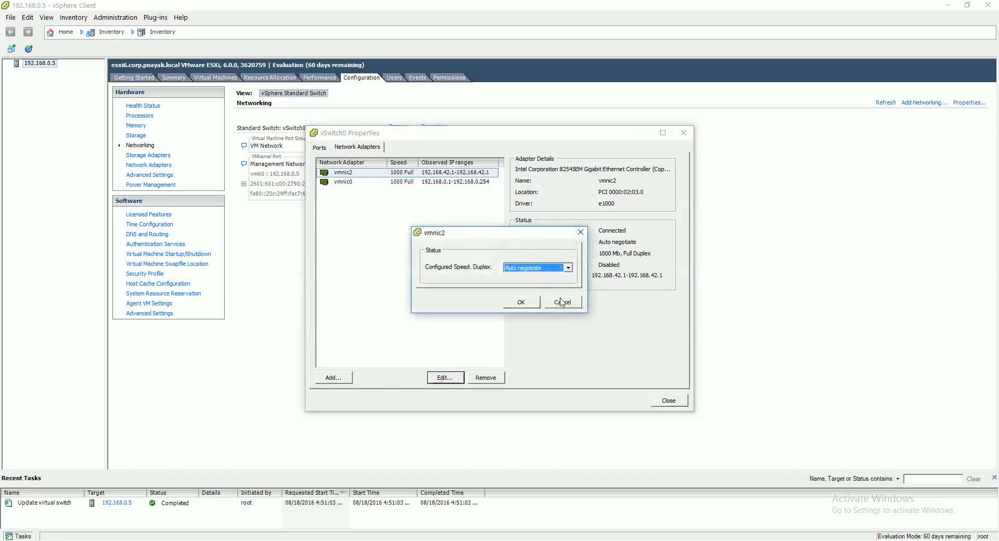
left_click(560, 298)
left_click(352, 182)
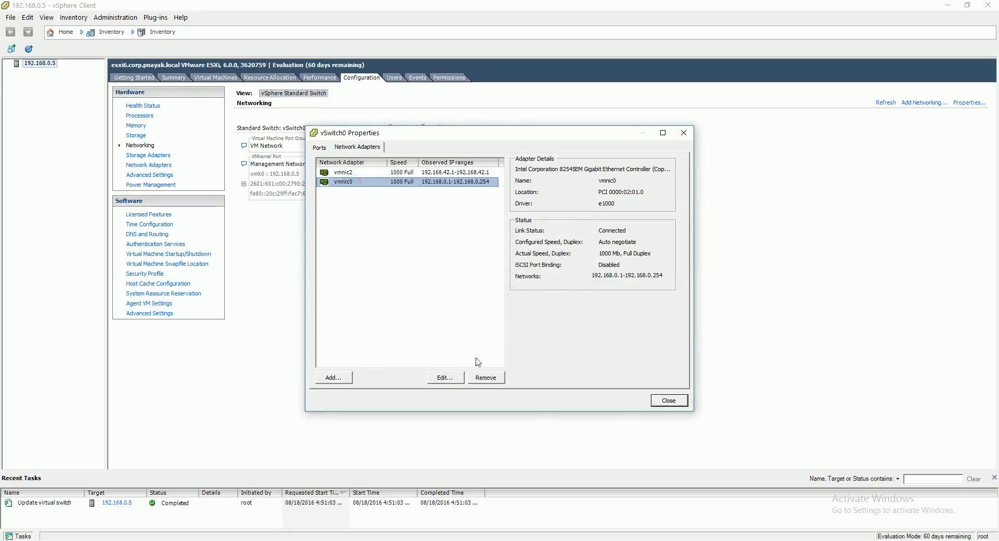
left_click(350, 173)
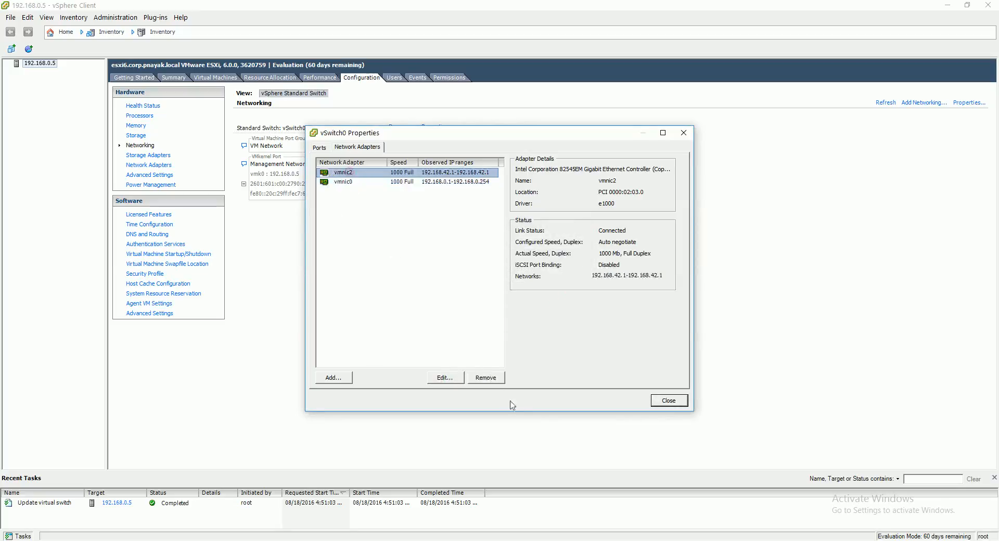
left_click(486, 378)
left_click(511, 311)
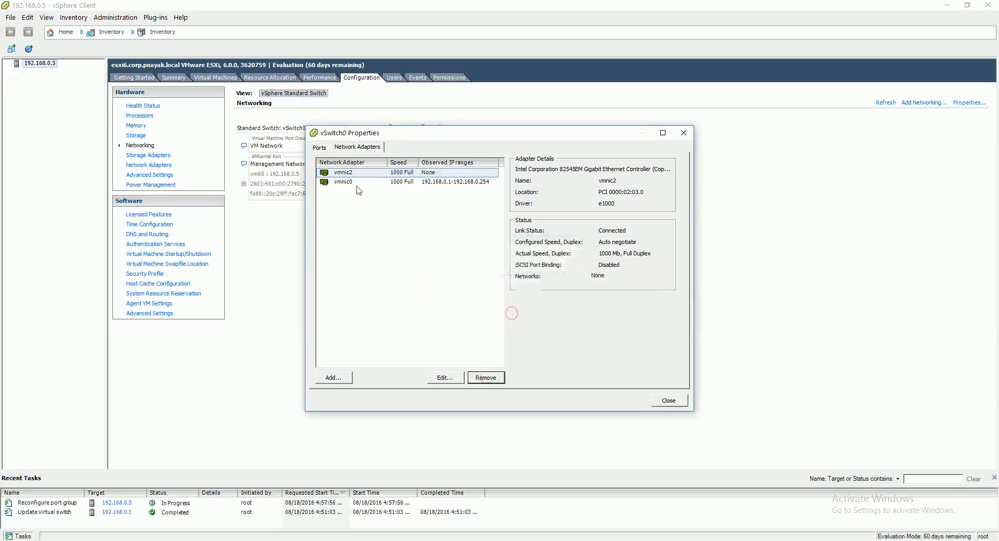
left_click(677, 404)
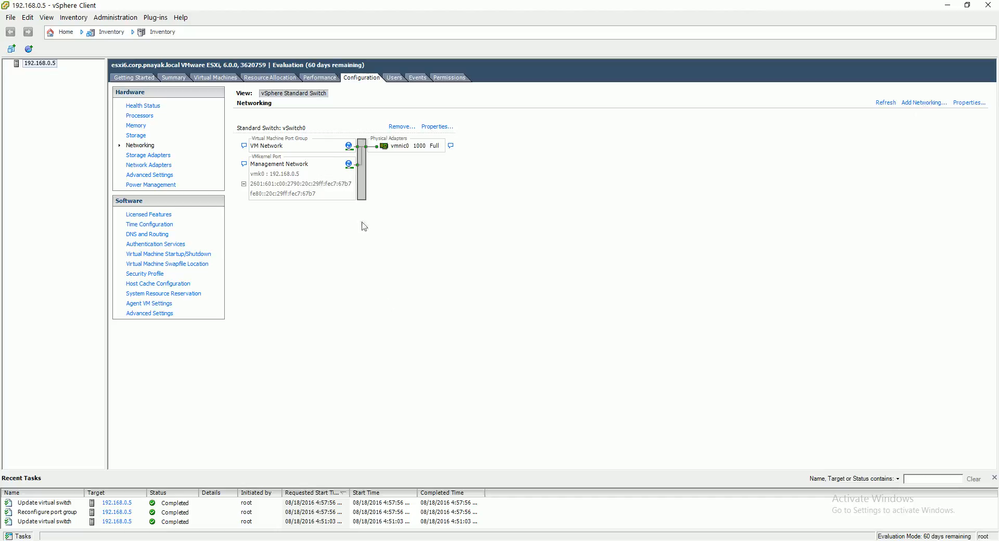
Step: Add a virtual machine network labelled VM Network 2 on a new vSphere standard switch using adapters vmnic1 and vmnic2
left_click(920, 103)
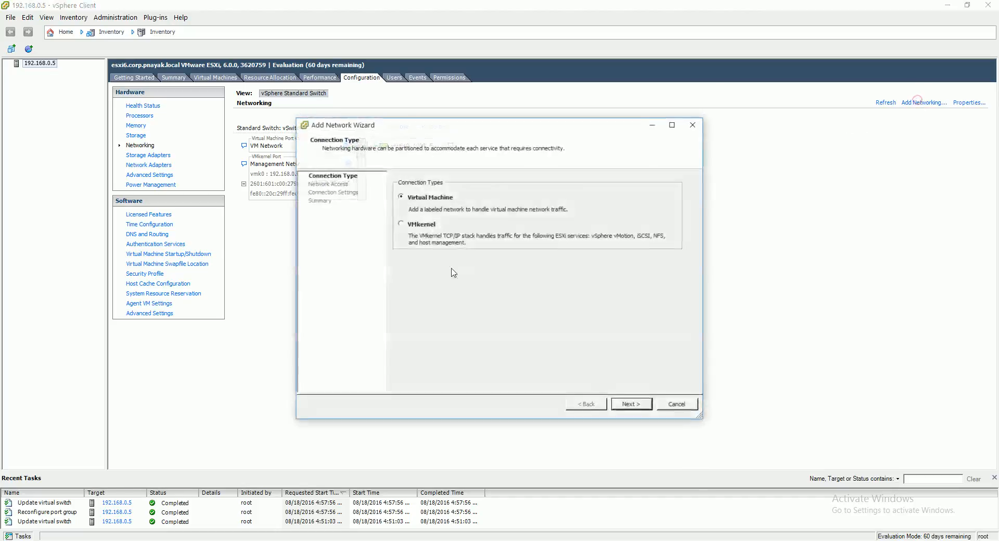
left_click(633, 405)
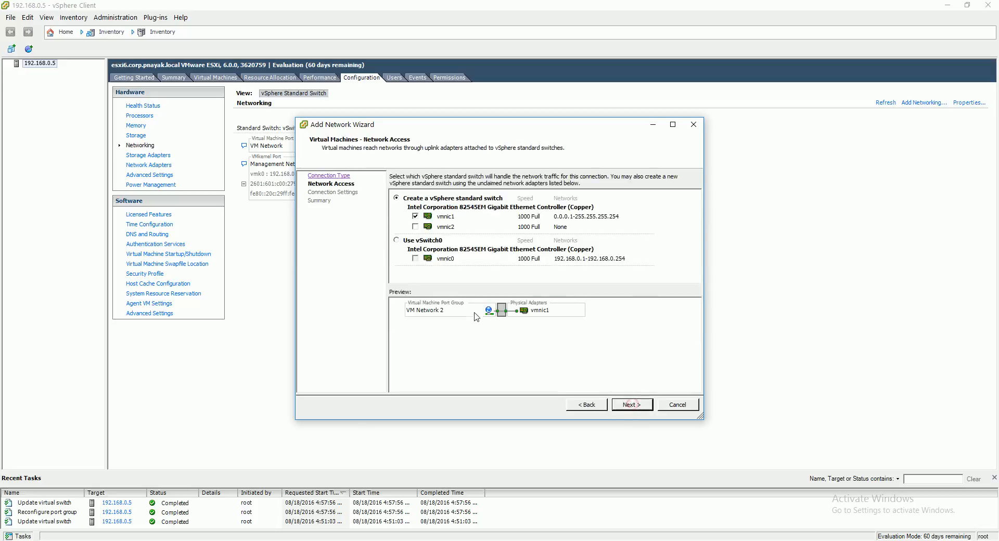
left_click(416, 227)
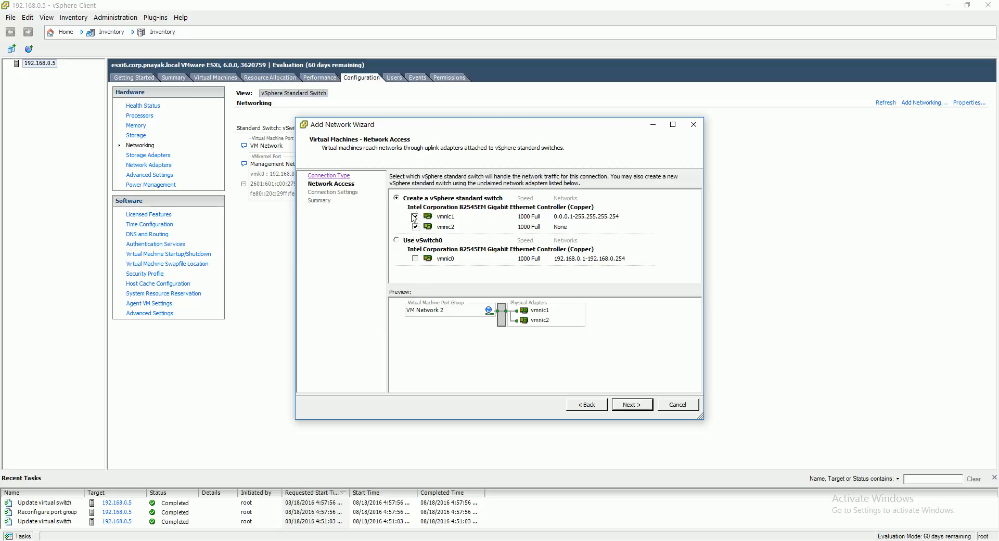
left_click(625, 405)
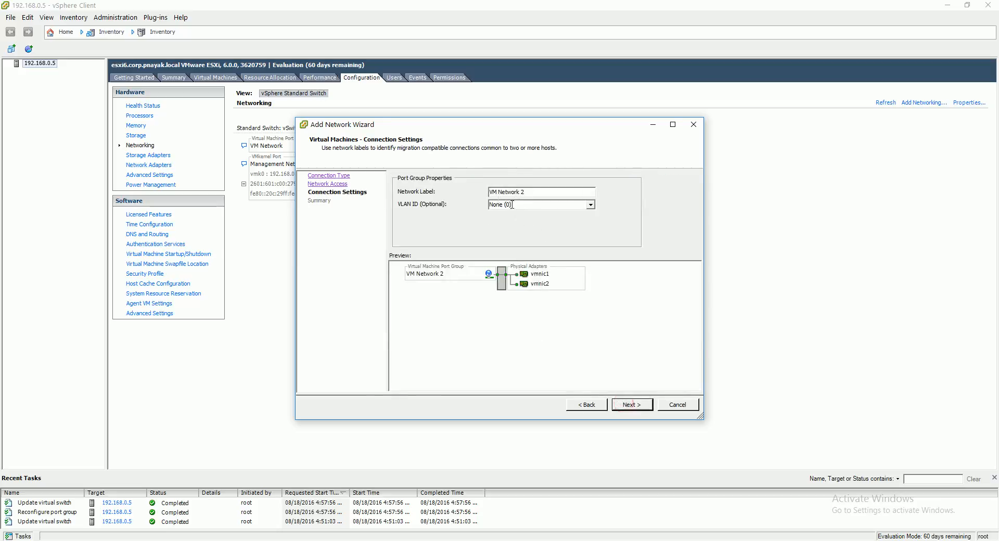
left_click(643, 406)
left_click(631, 405)
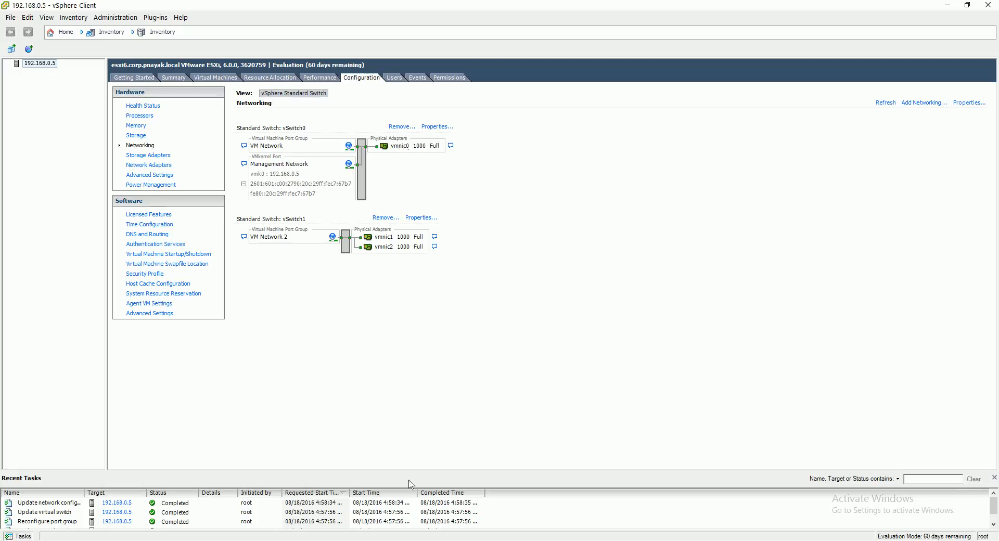
Step: Switch to VMware Workstation and compare the VMwarevSphereESXi-6.0 machine's first network adapter with the host's vmnic0 uplink
mouse_move(373, 540)
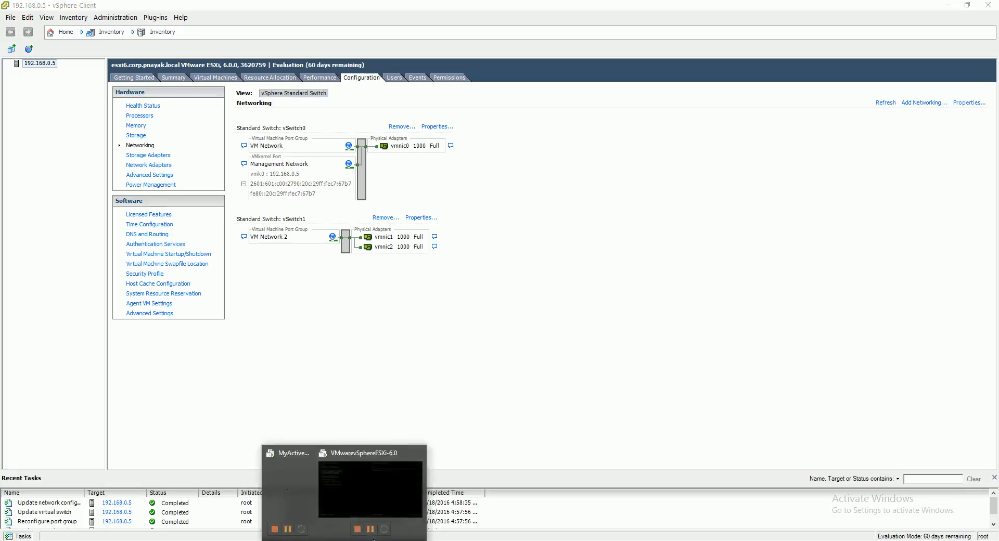
left_click(285, 502)
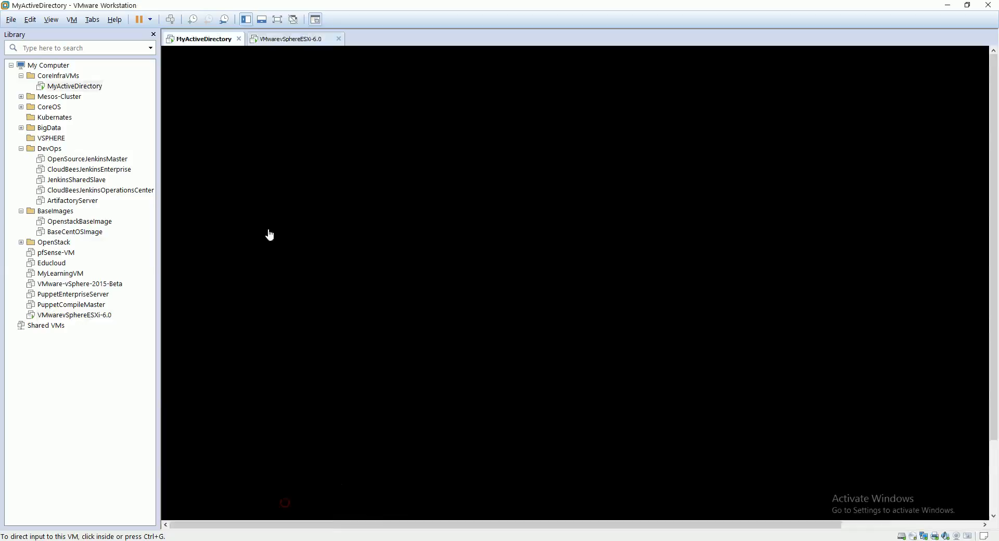
left_click(272, 42)
right_click(92, 315)
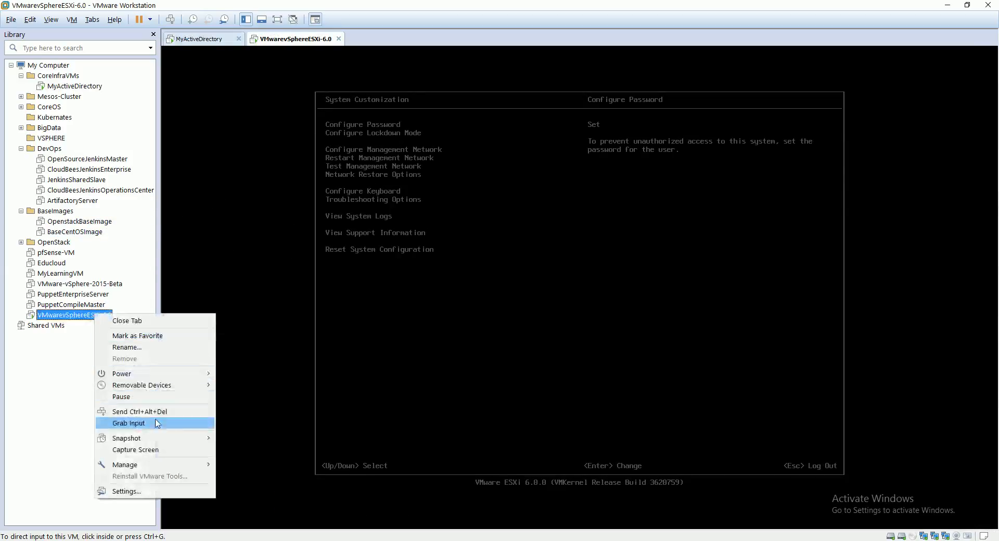
left_click(157, 490)
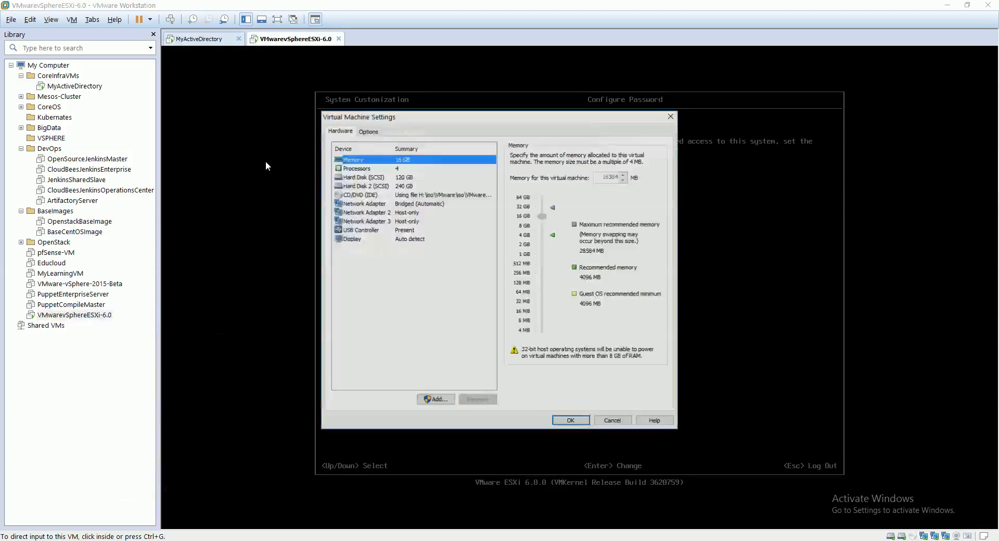
left_click(381, 204)
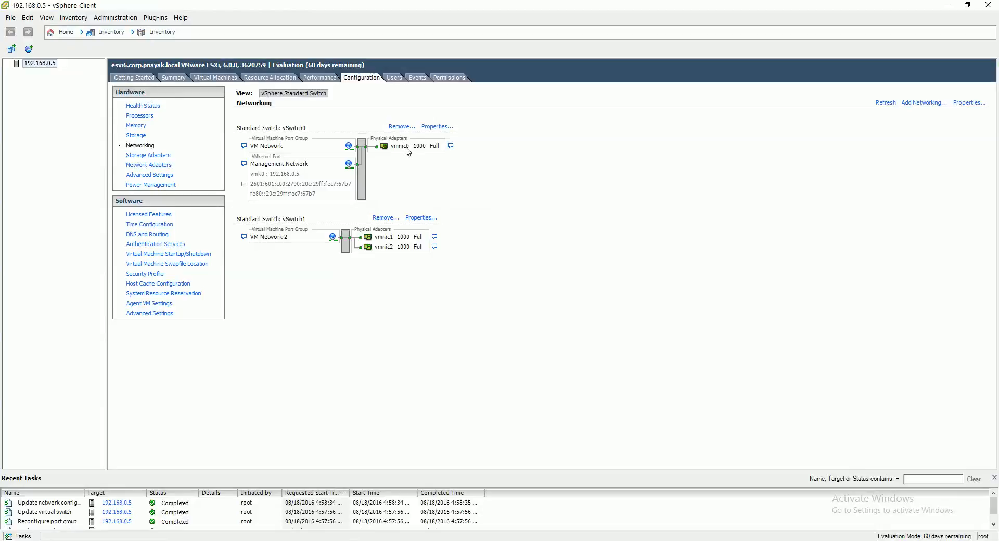
mouse_move(348, 538)
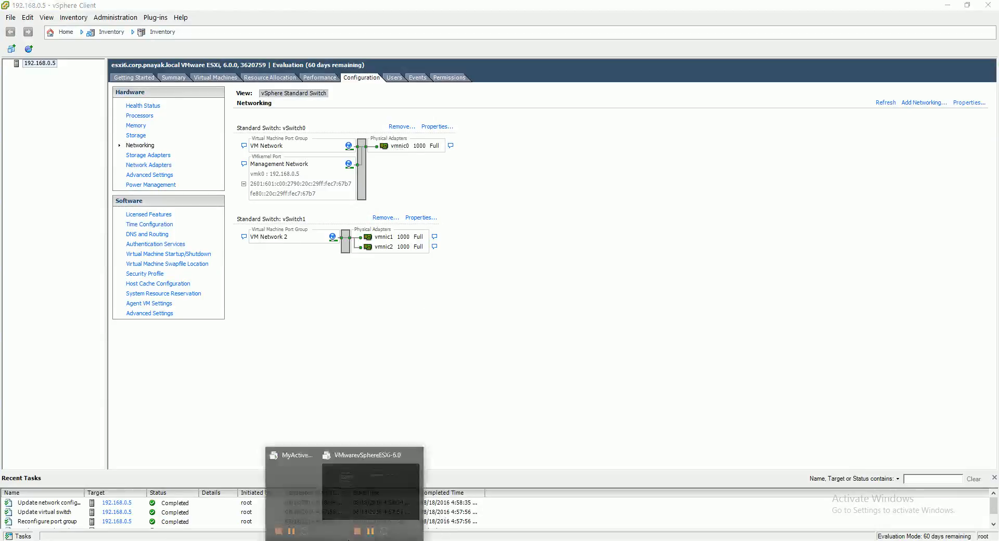
left_click(341, 482)
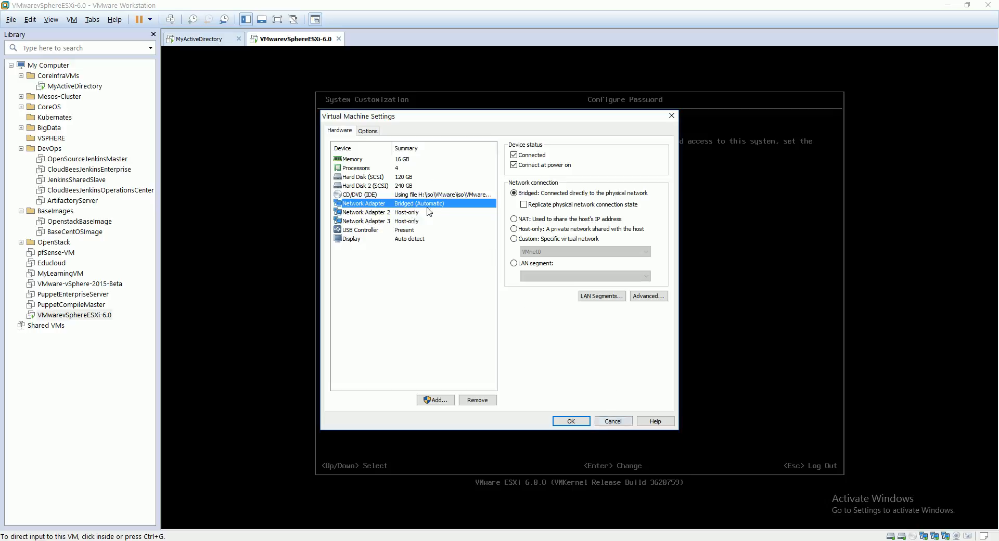
left_click(619, 423)
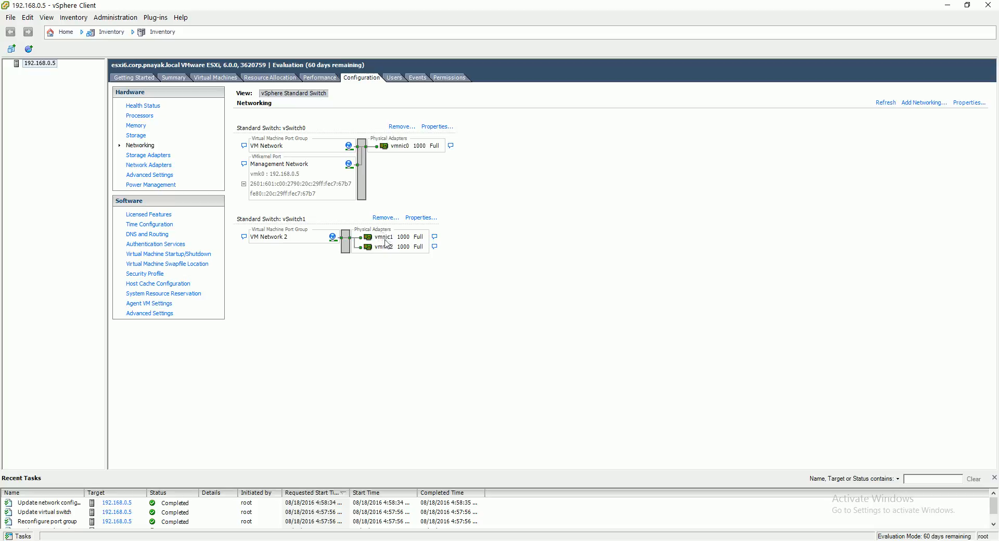
Step: Check the connection types of Network Adapter 2 and Network Adapter 3 in the VMwarevSphereESXi-6.0 virtual machine settings in VMware Workstation
mouse_move(383, 526)
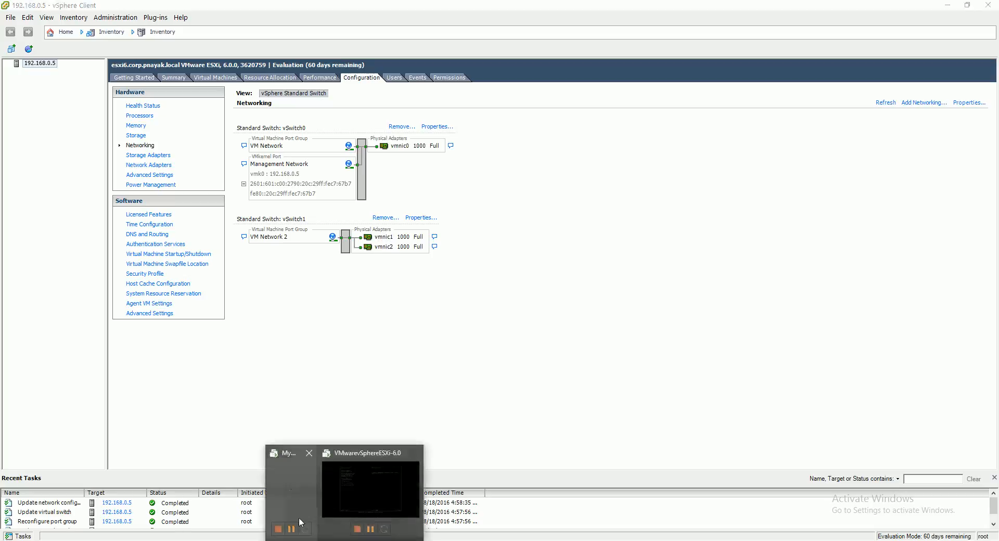
left_click(293, 485)
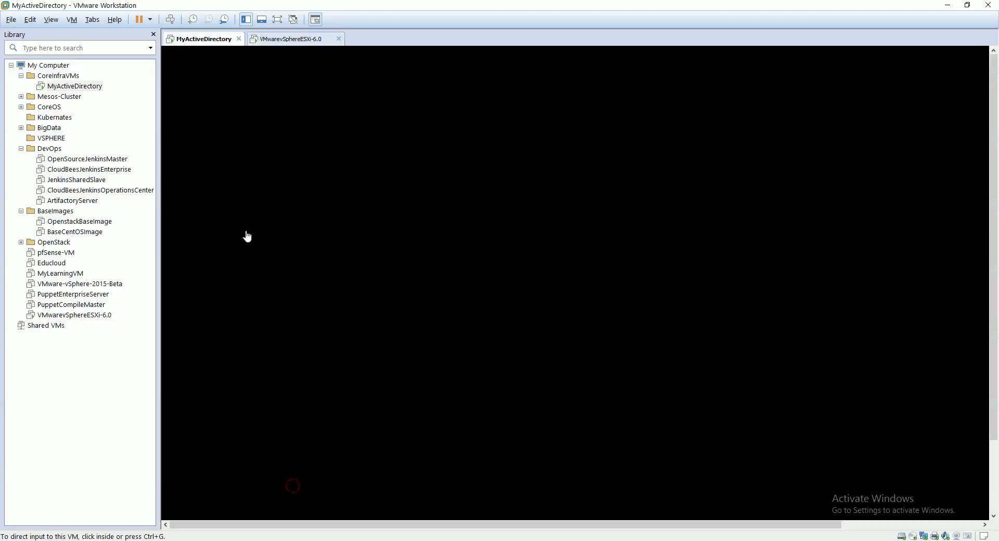
right_click(69, 315)
left_click(134, 492)
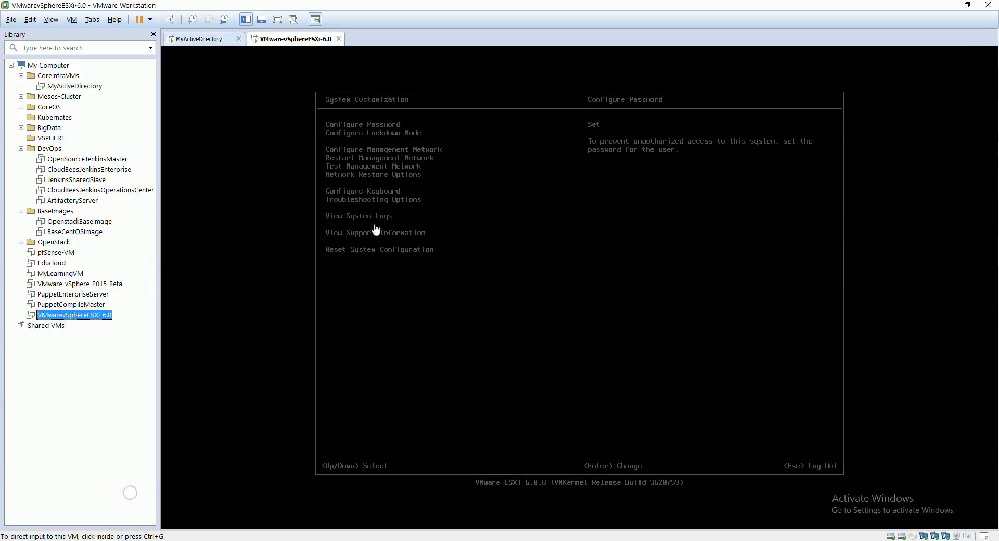
left_click(415, 205)
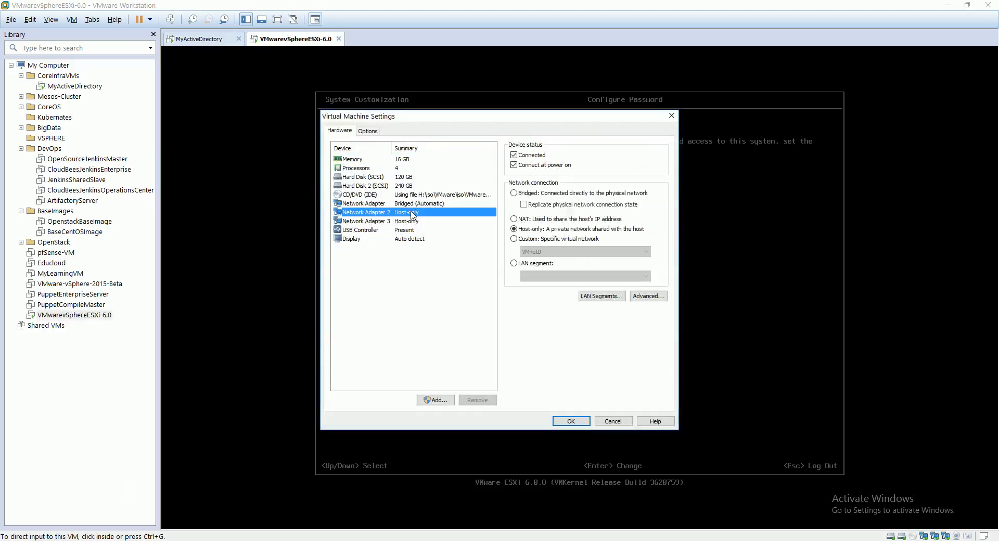
left_click(412, 221)
left_click(613, 421)
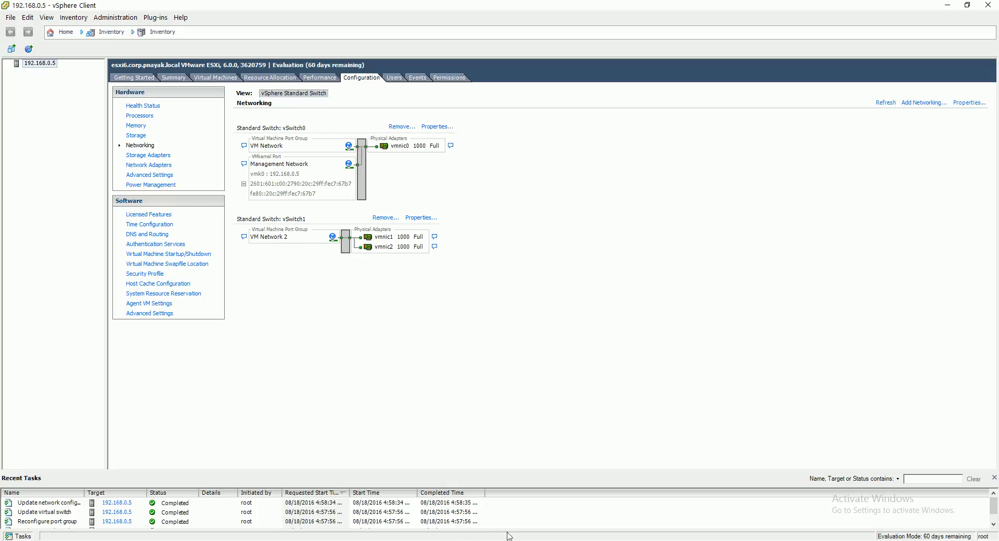
Step: In VMware Workstation, set Network Adapter 2 and Network Adapter 3 of the VMwarevSphereESXi-6.0 machine to Bridged
mouse_move(376, 539)
left_click(300, 483)
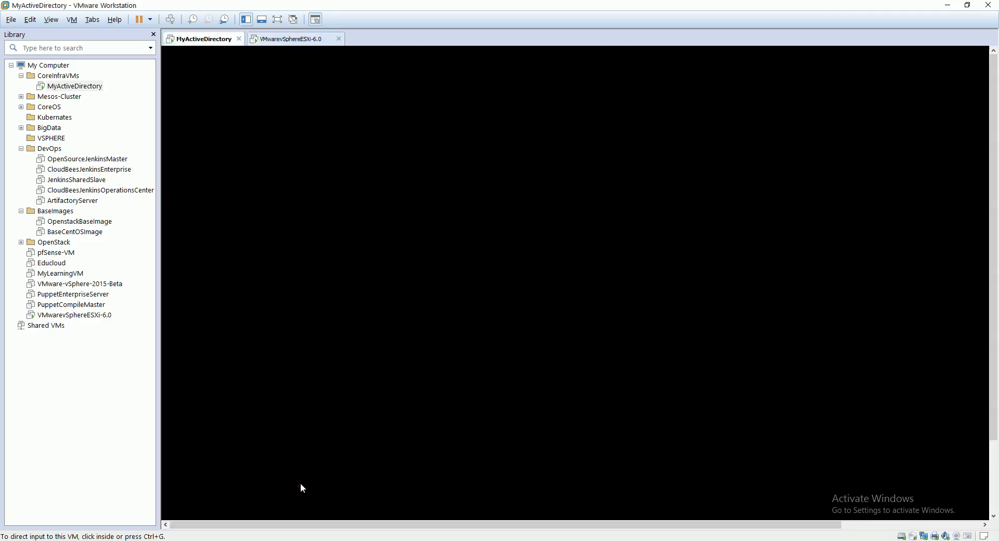
right_click(88, 315)
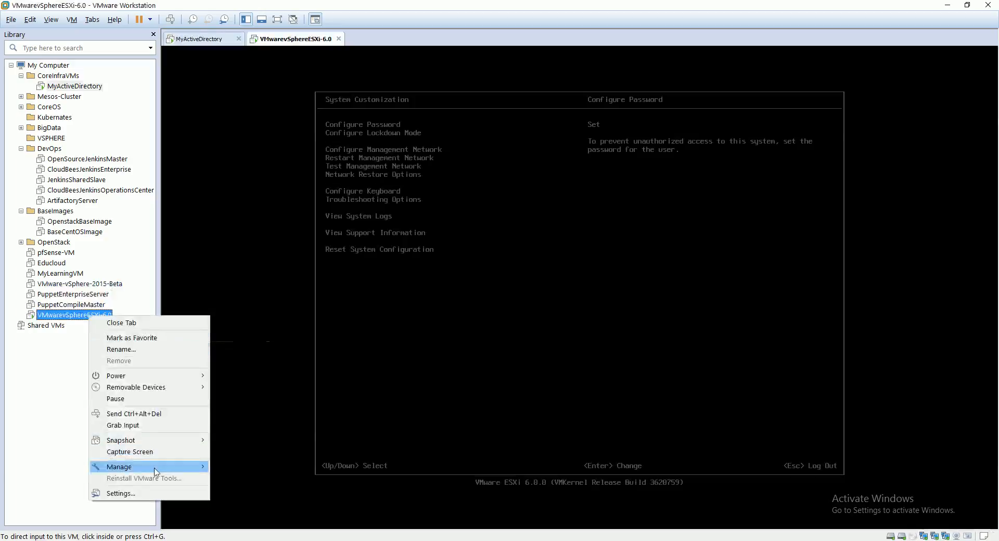
left_click(155, 497)
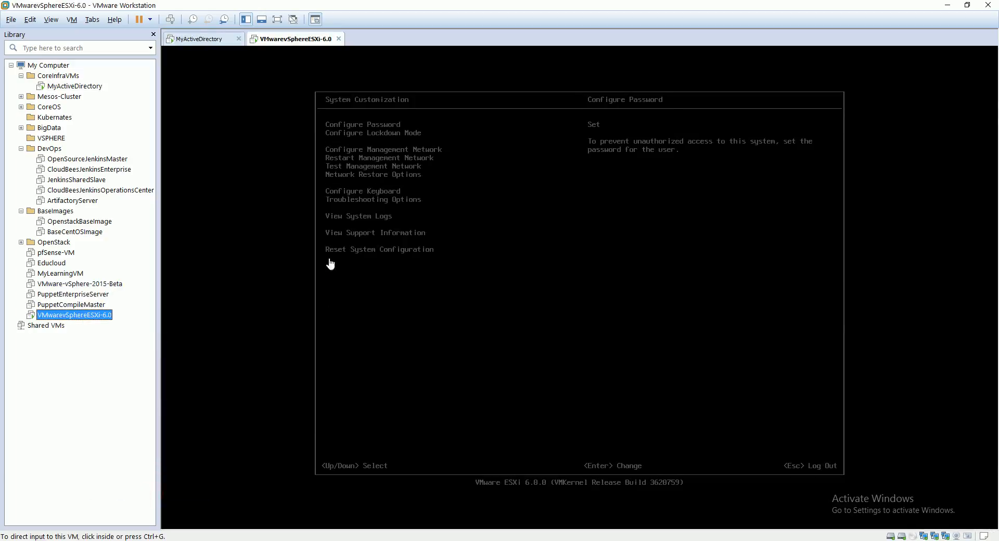
left_click(370, 213)
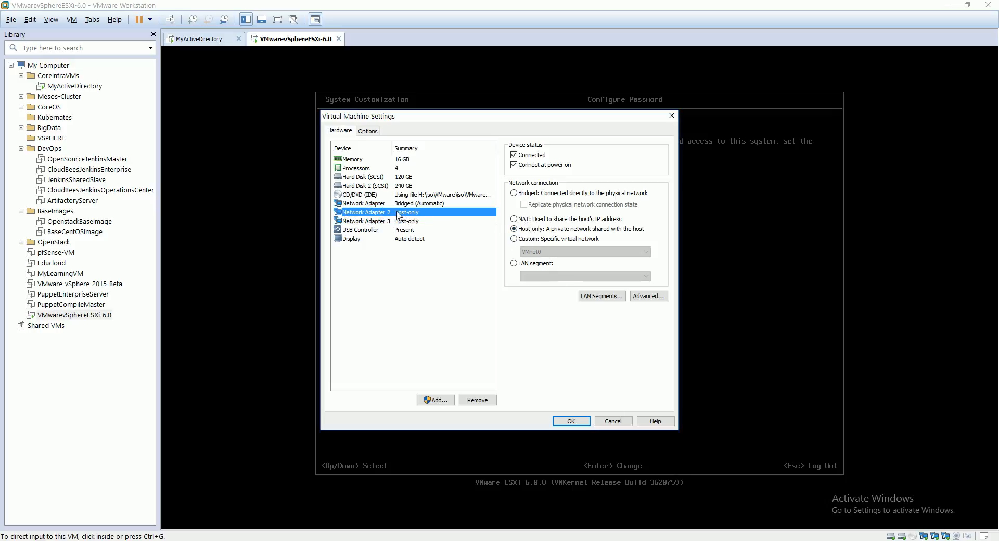
left_click(514, 193)
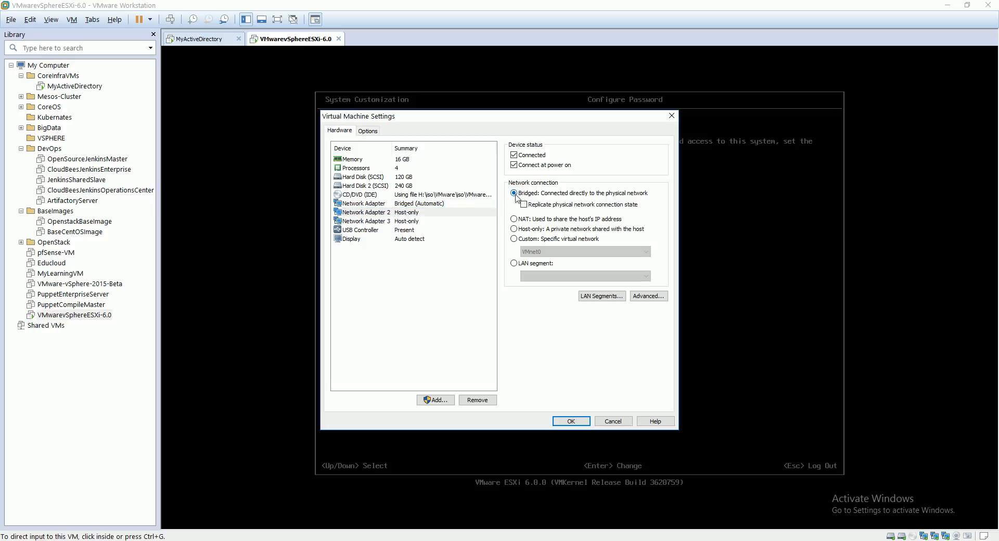
left_click(406, 221)
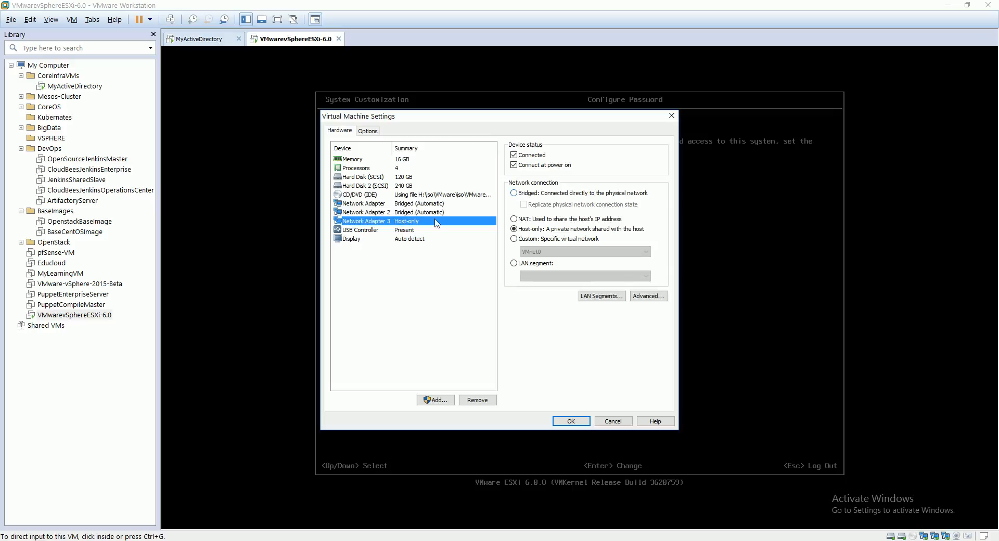
left_click(514, 193)
left_click(405, 222)
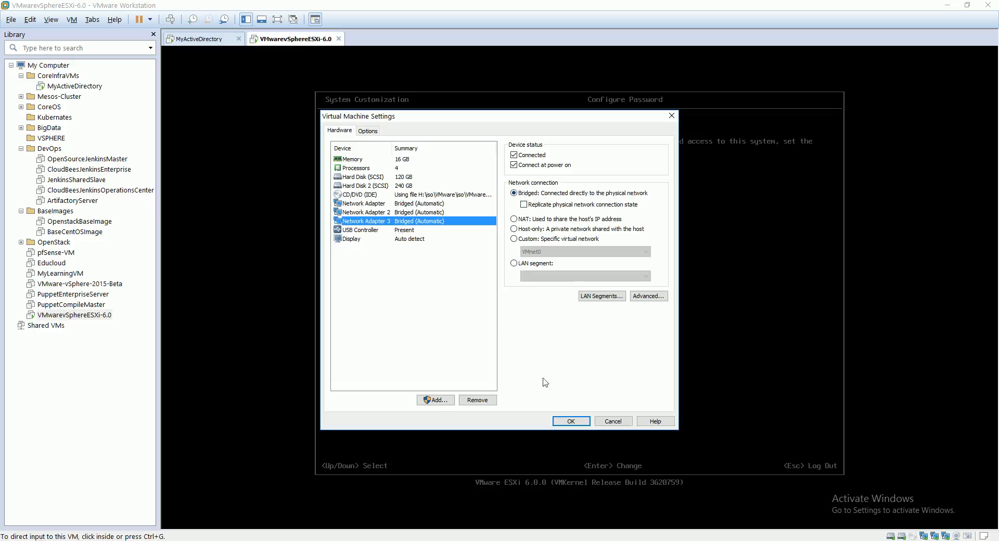
left_click(576, 422)
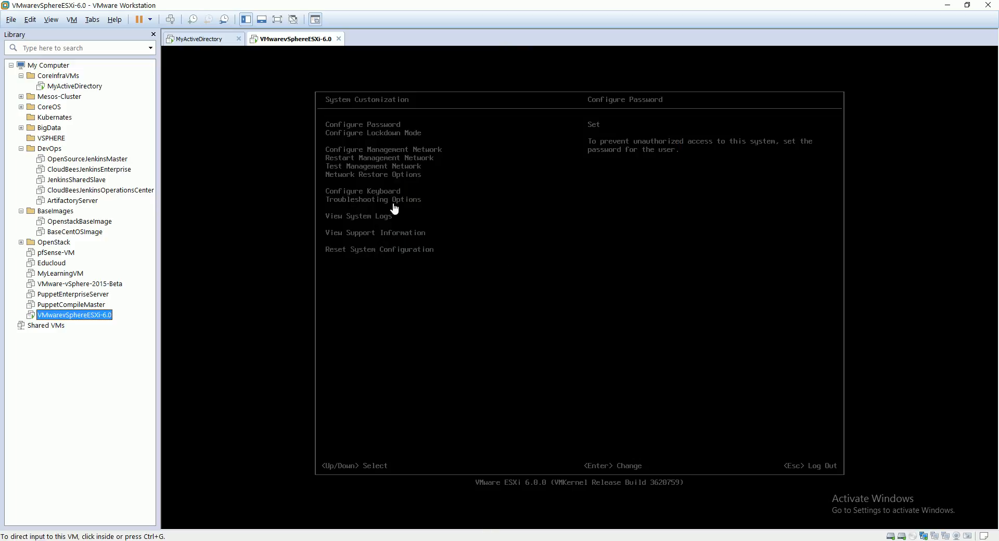
Step: Switch to the vSphere Client and check the port configuration in vSwitch0's properties
key("alt+Tab")
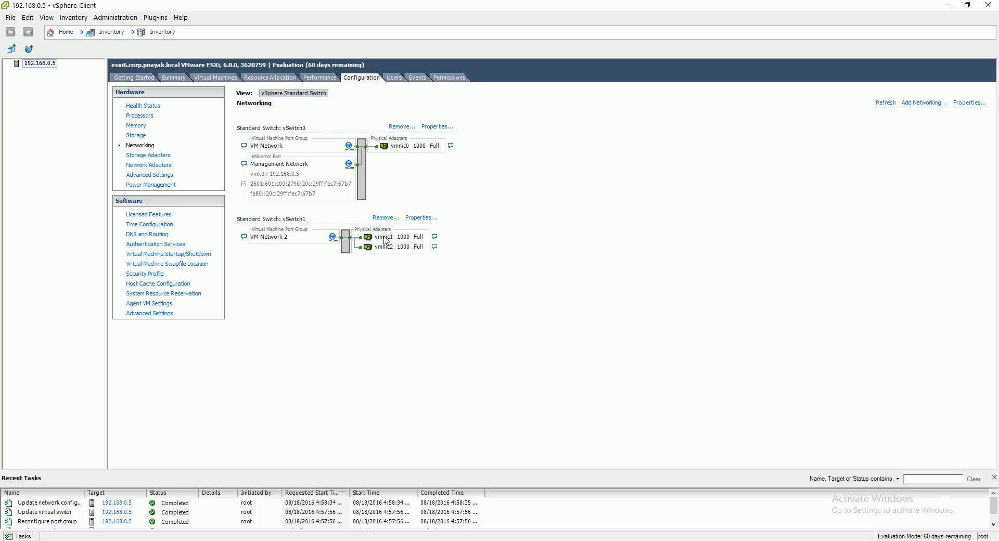
left_click(433, 127)
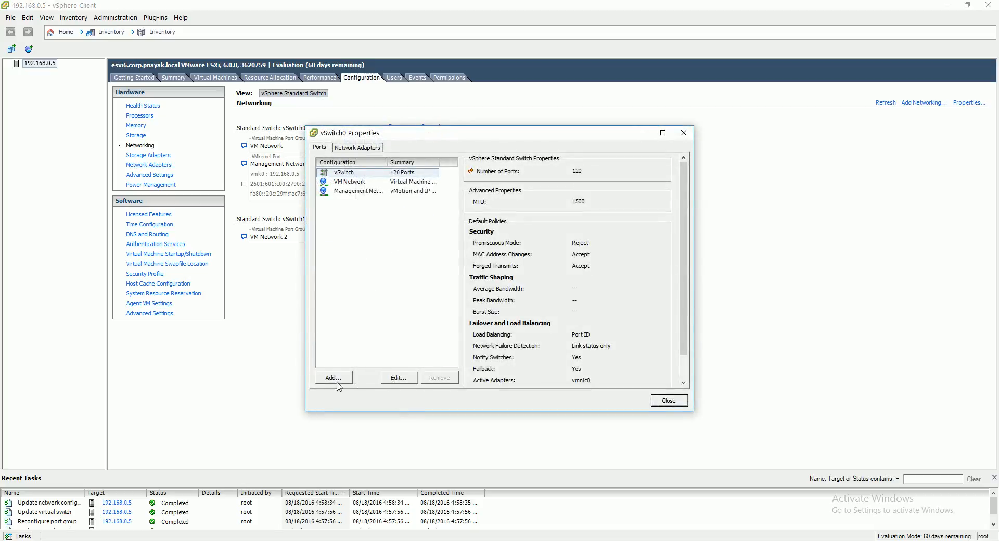
left_click(668, 400)
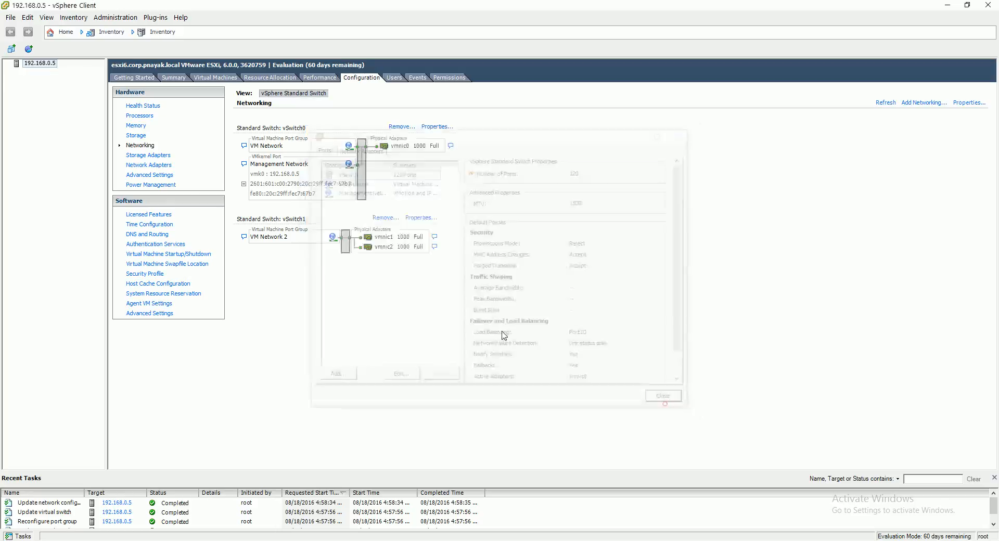
Step: Remove the network adapters vmnic2 and vmnic1 from the standard switch vSwitch1
left_click(423, 217)
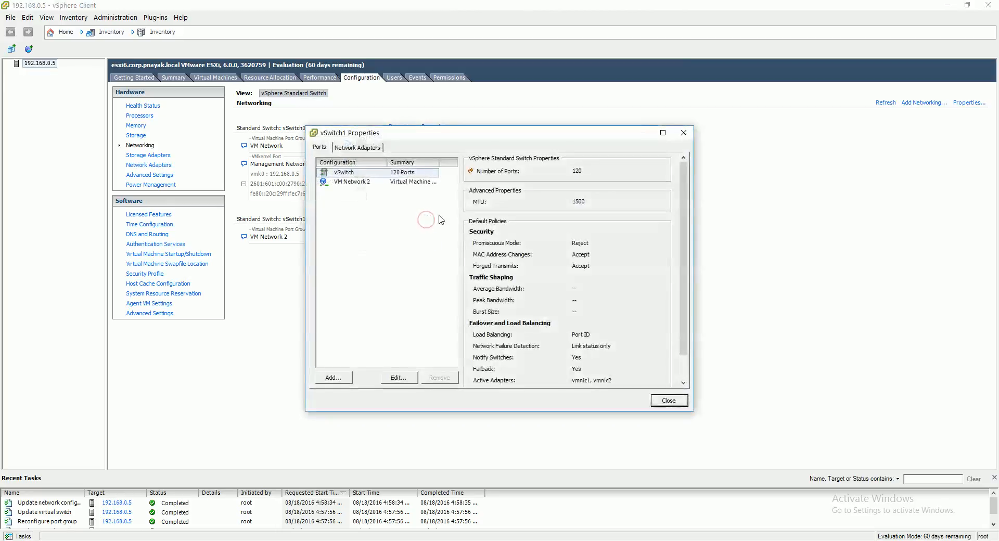
left_click(357, 147)
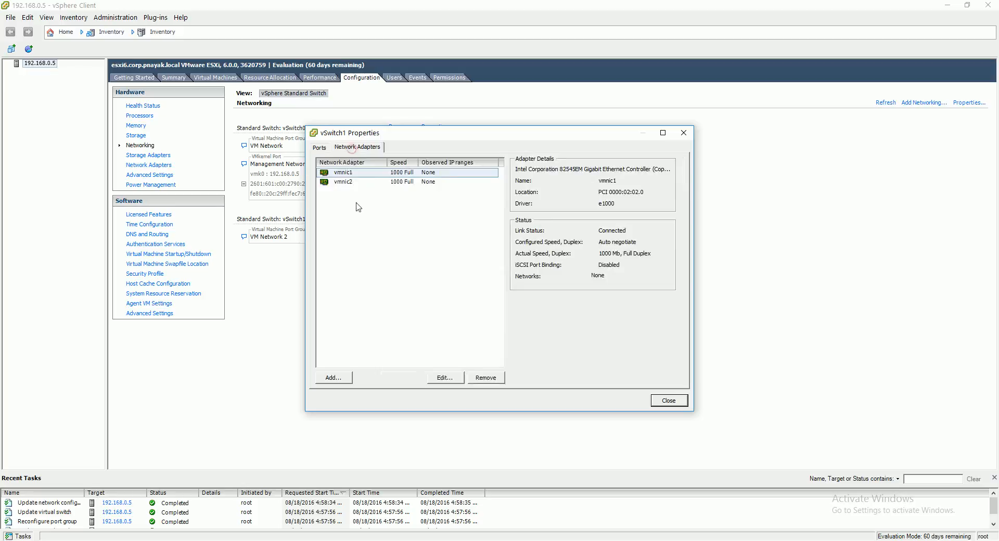
left_click(348, 173)
left_click(344, 181)
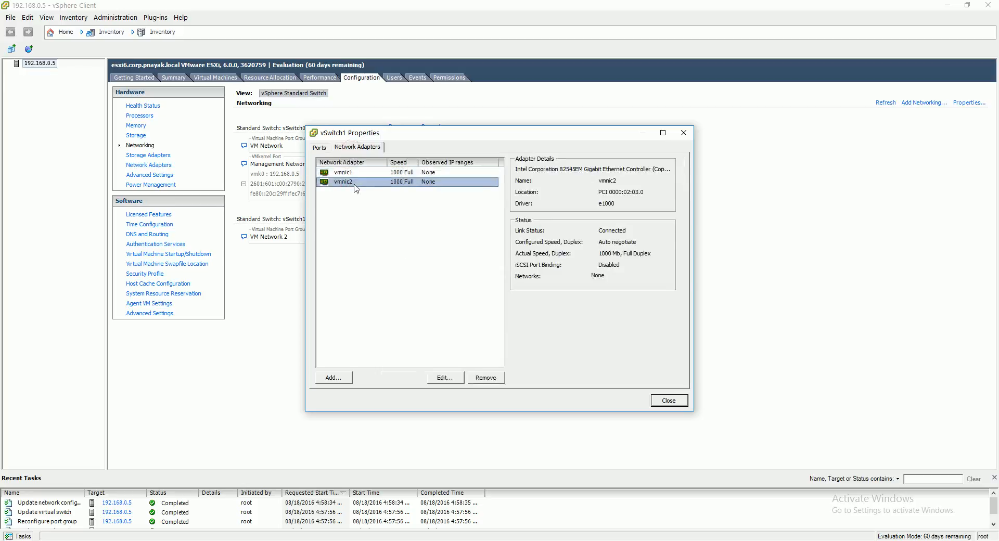
left_click(481, 378)
left_click(513, 311)
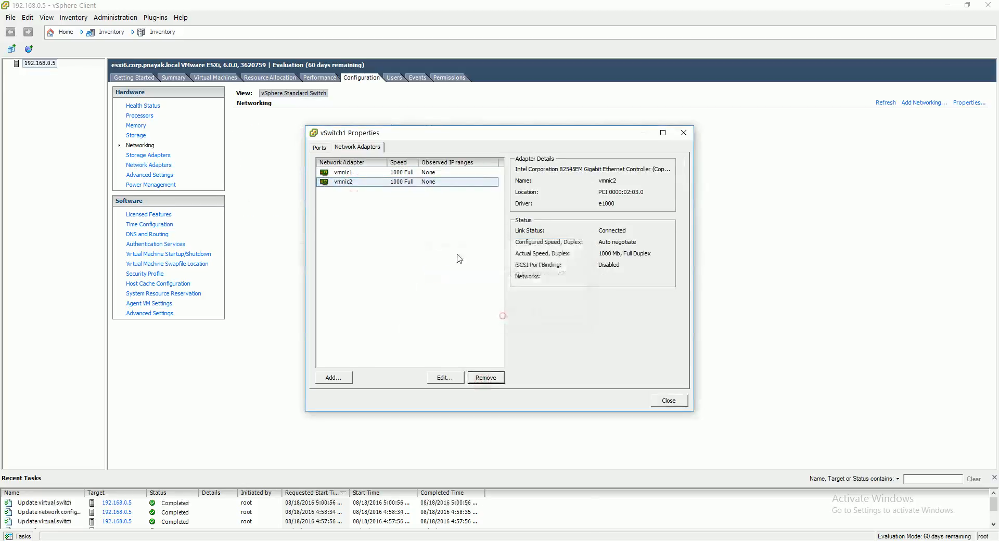
left_click(492, 378)
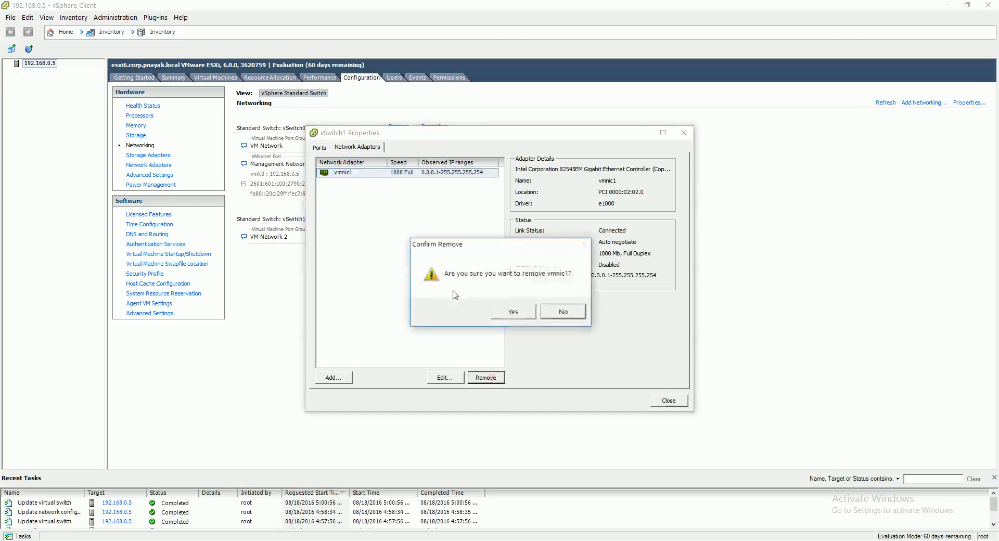
left_click(511, 311)
left_click(659, 405)
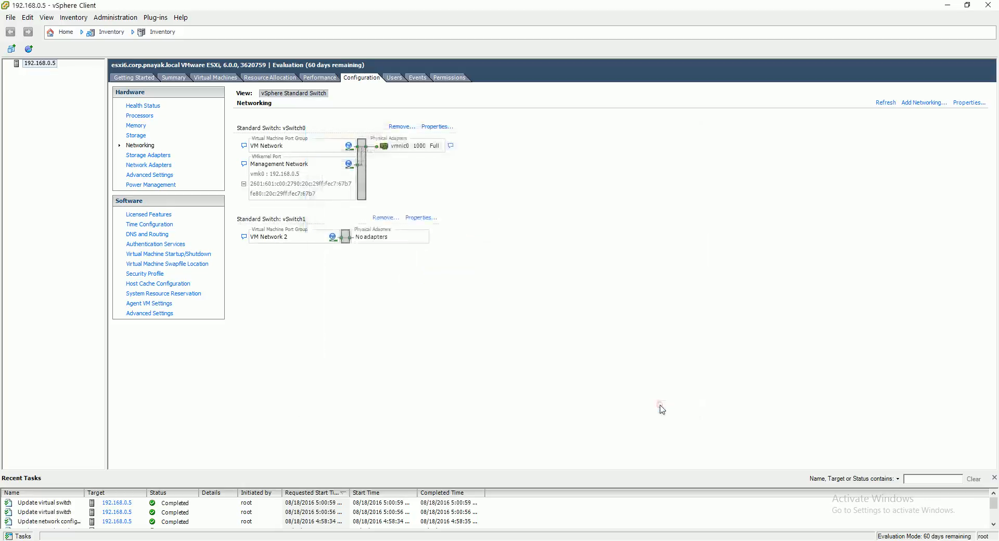
Step: Add the unclaimed adapter vmnic1 to vSwitch0 as an active adapter alongside vmnic0, keeping the default failover order
left_click(436, 127)
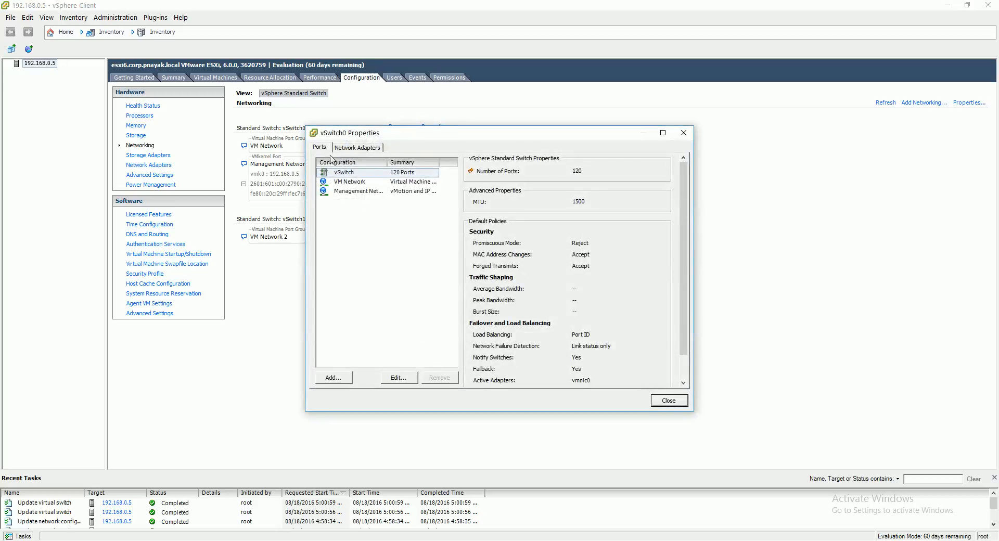
left_click(357, 148)
left_click(341, 379)
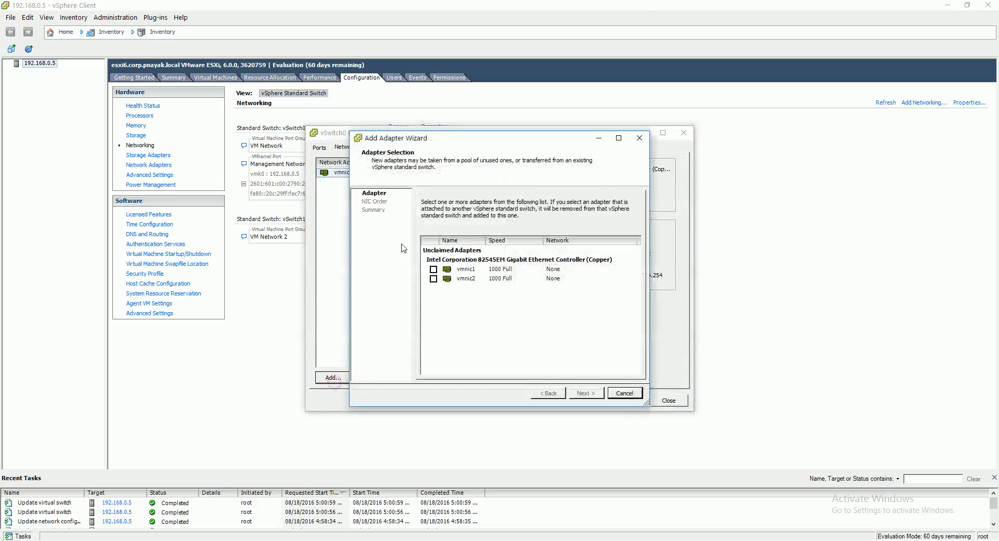
left_click(434, 270)
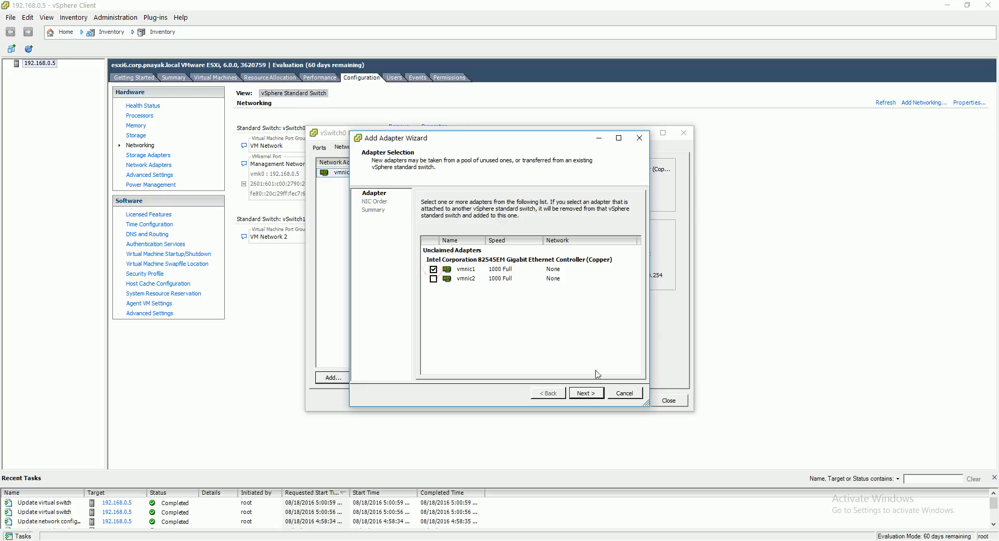
left_click(586, 394)
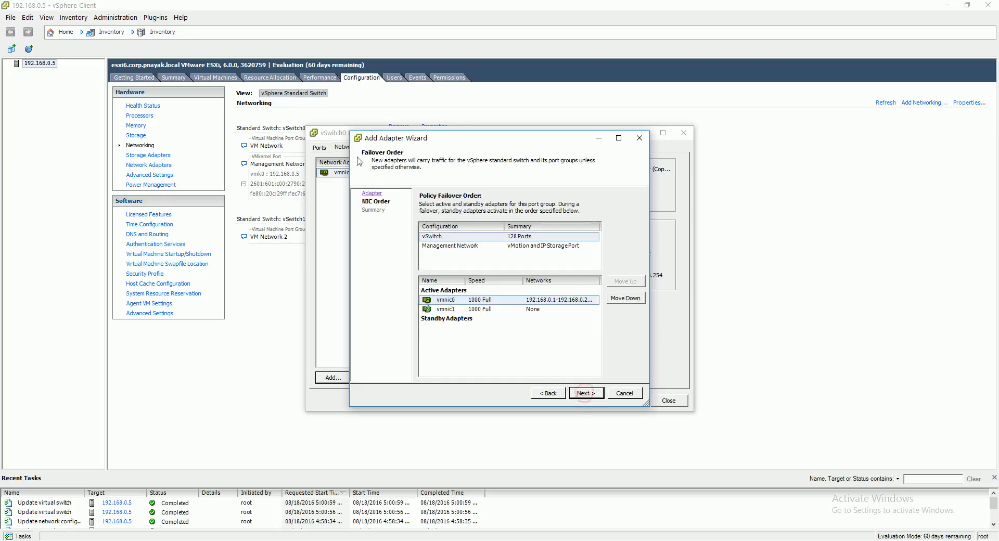
left_click(586, 394)
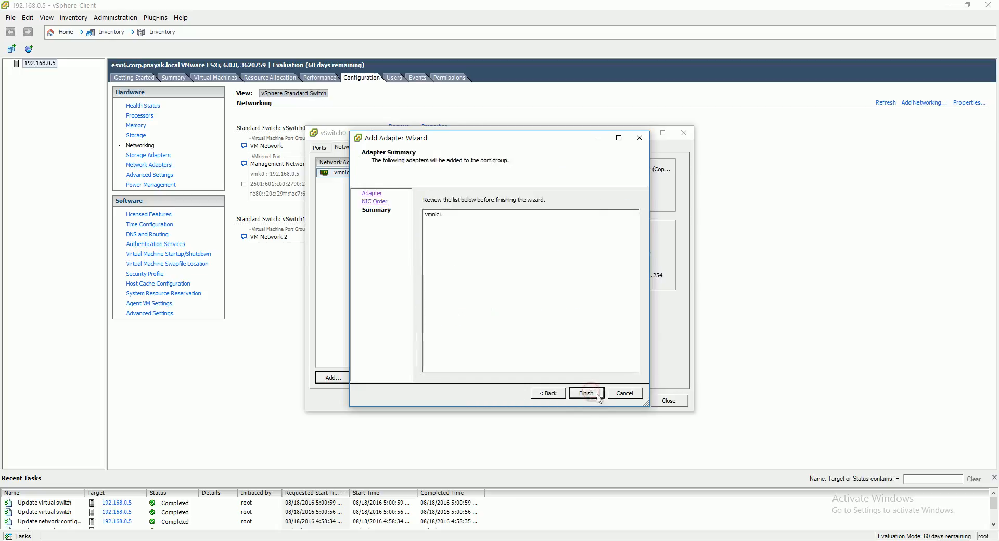
left_click(586, 394)
left_click(672, 401)
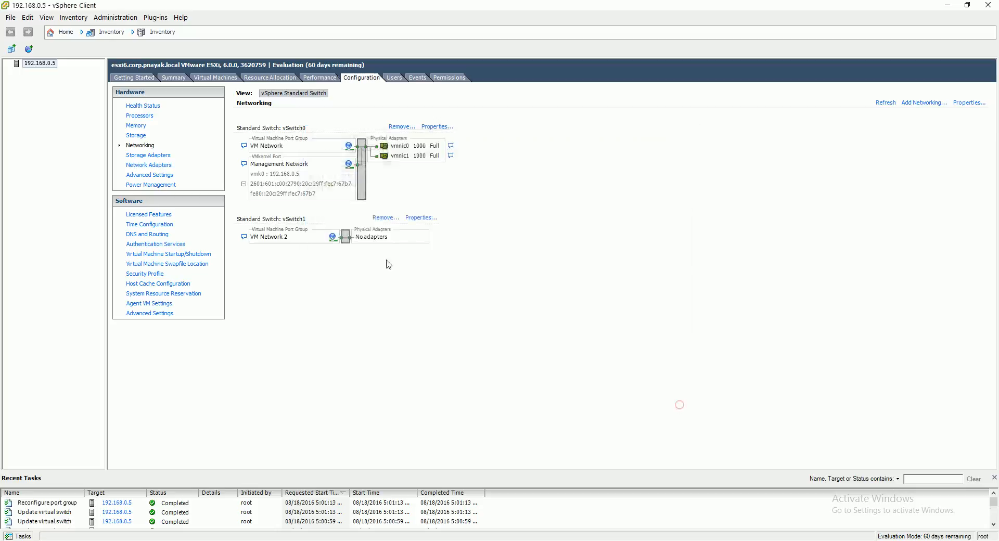
Step: Add the unclaimed adapter vmnic2 to vSwitch1 as its active adapter, keeping the default failover order
left_click(414, 218)
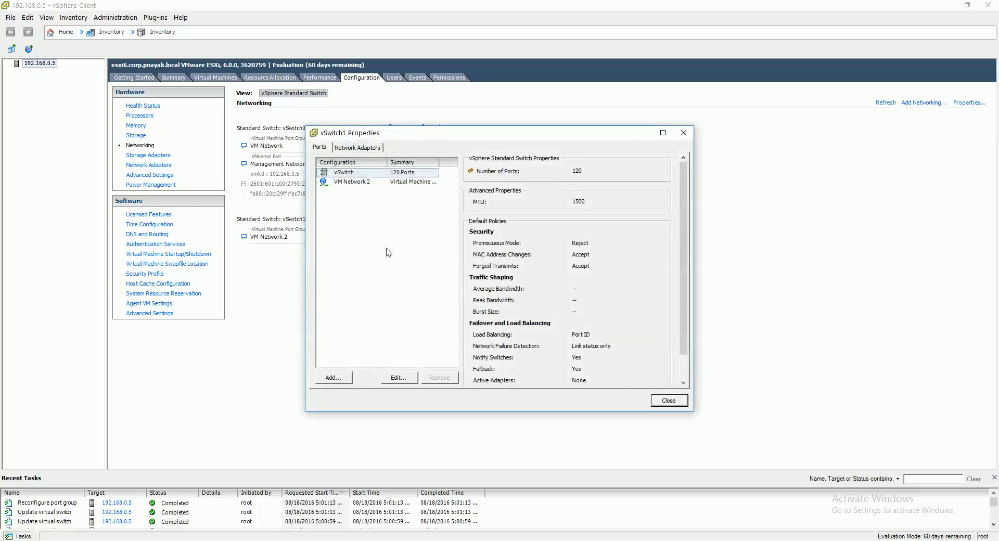
left_click(347, 147)
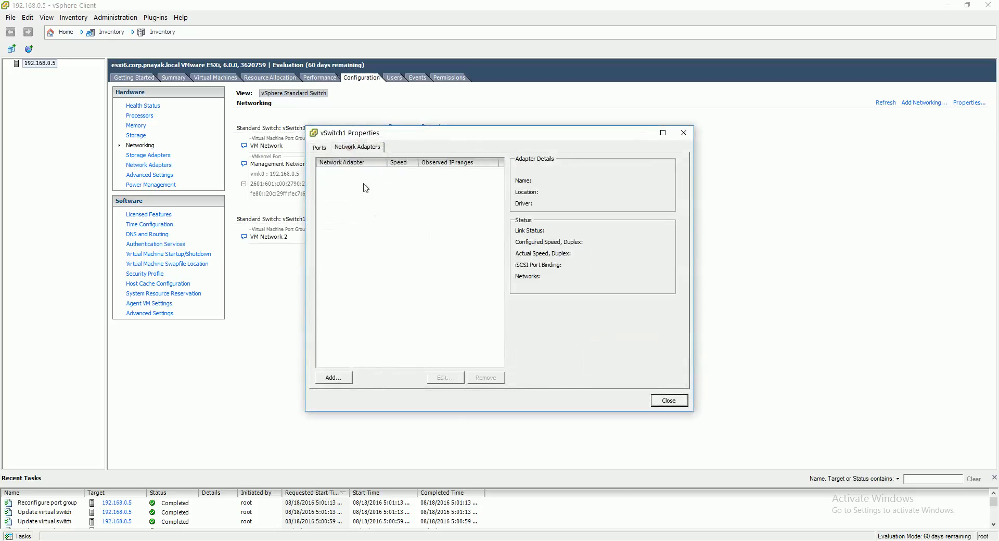
left_click(343, 377)
left_click(433, 269)
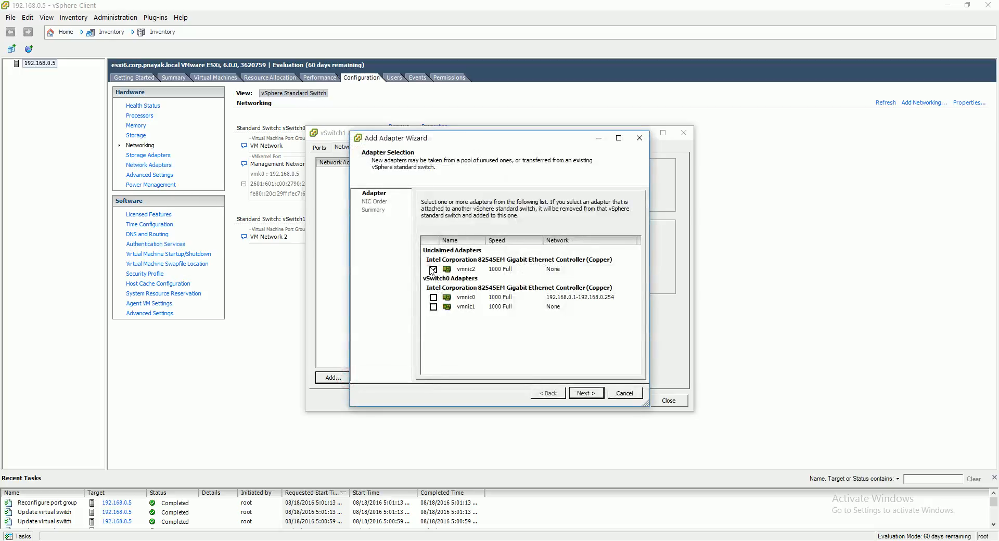
left_click(585, 393)
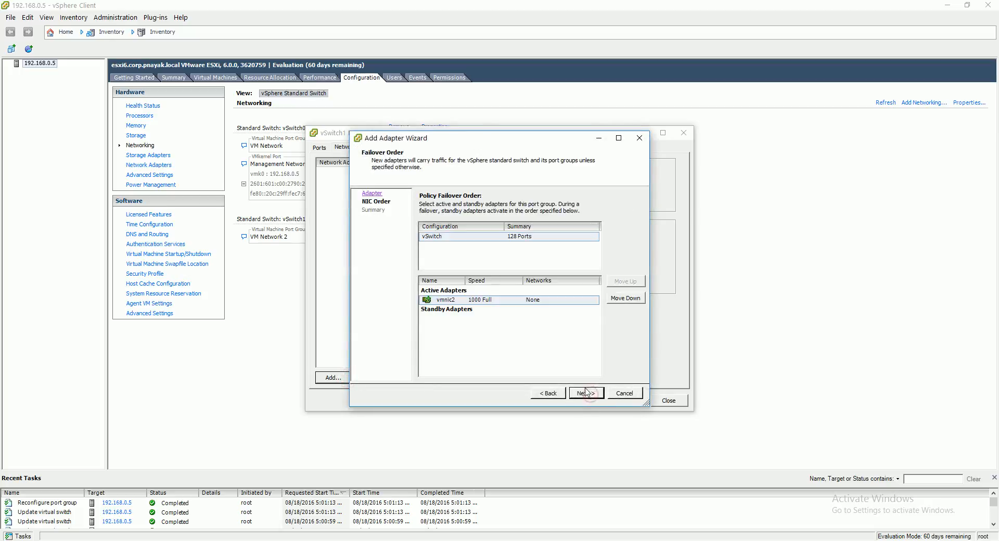
left_click(587, 393)
left_click(586, 394)
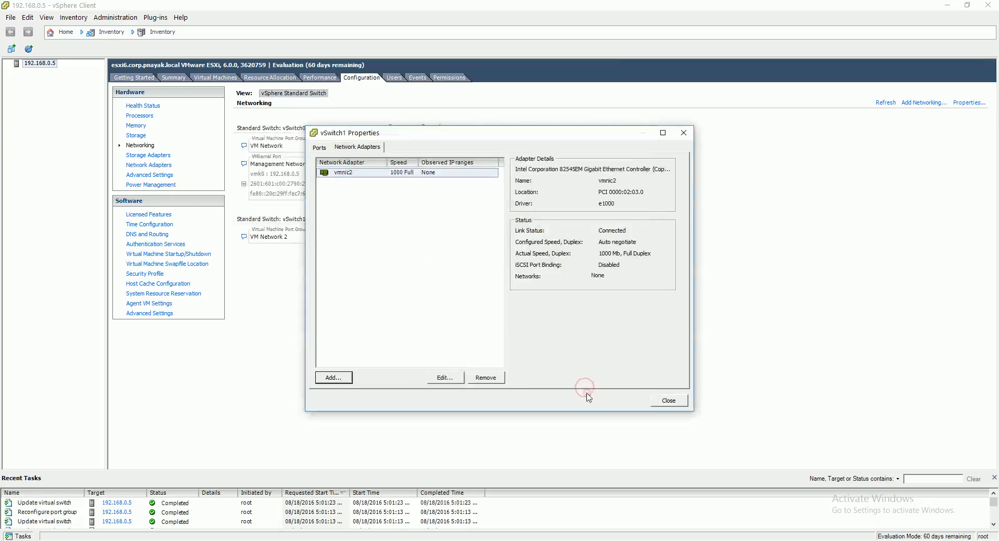
left_click(665, 401)
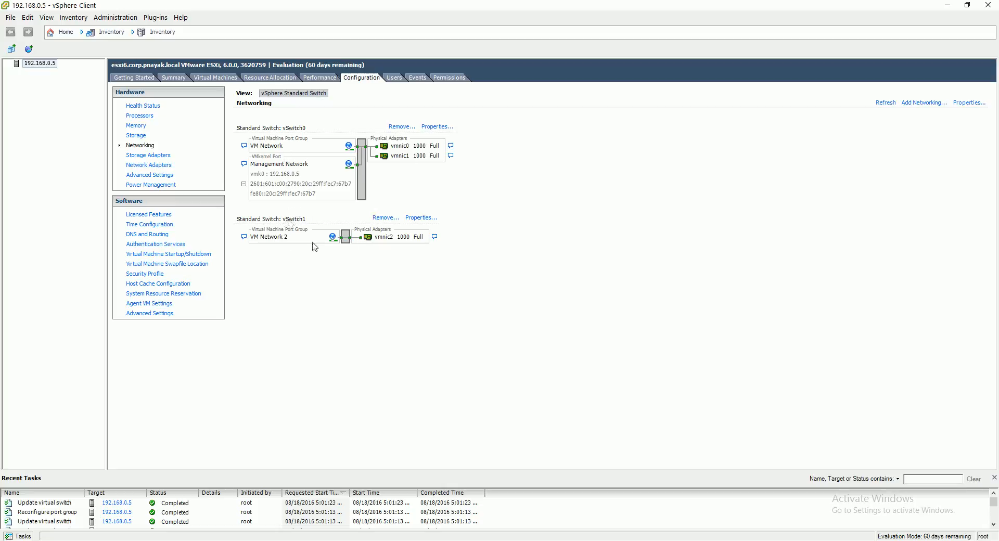
Step: Display the host's datastores, and in VMware Workstation move the VMwarevSphereESXi-6.0 machine into the VSPHERE library folder
left_click(136, 135)
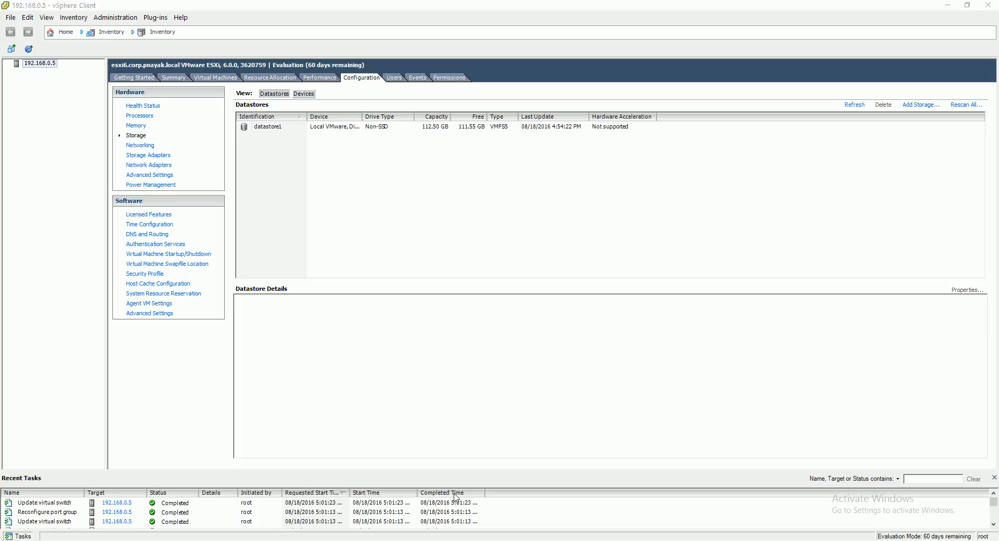
mouse_move(344, 535)
left_click(296, 507)
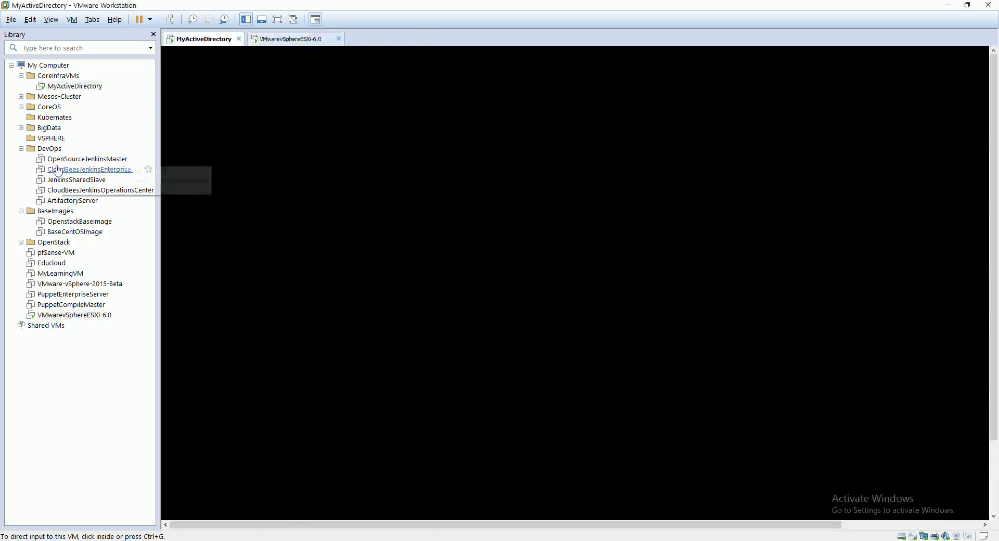
left_click_drag(52, 319, 59, 141)
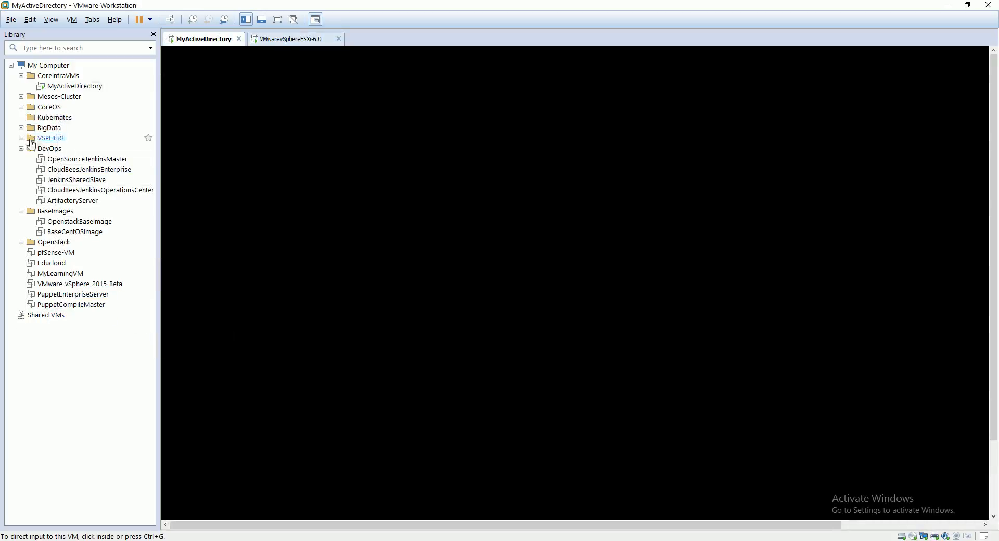
Step: Check Hard Disk 2 in the VMwarevSphereESXi-6.0 machine's settings and compare the disks with the datastore capacity in the vSphere Client
left_click(67, 148)
right_click(67, 148)
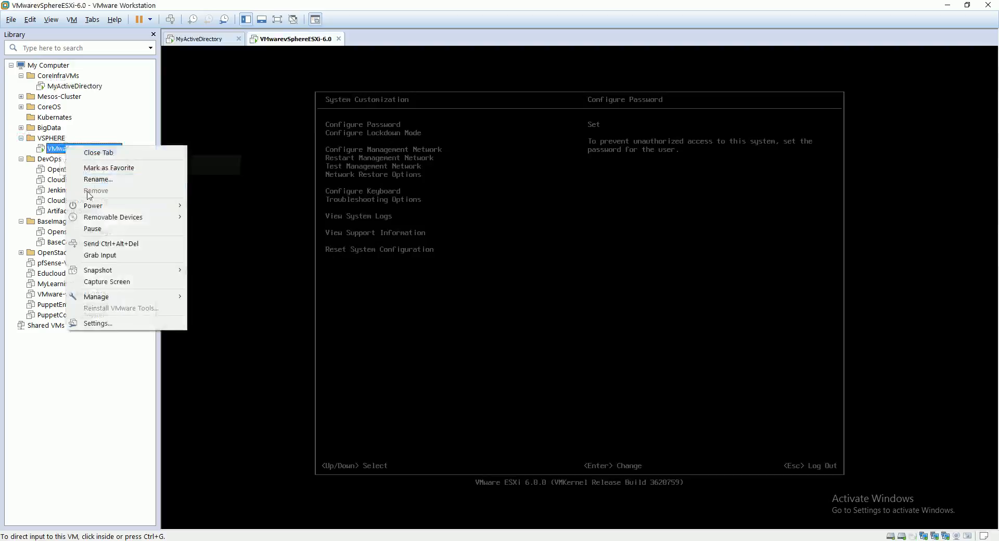
left_click(96, 320)
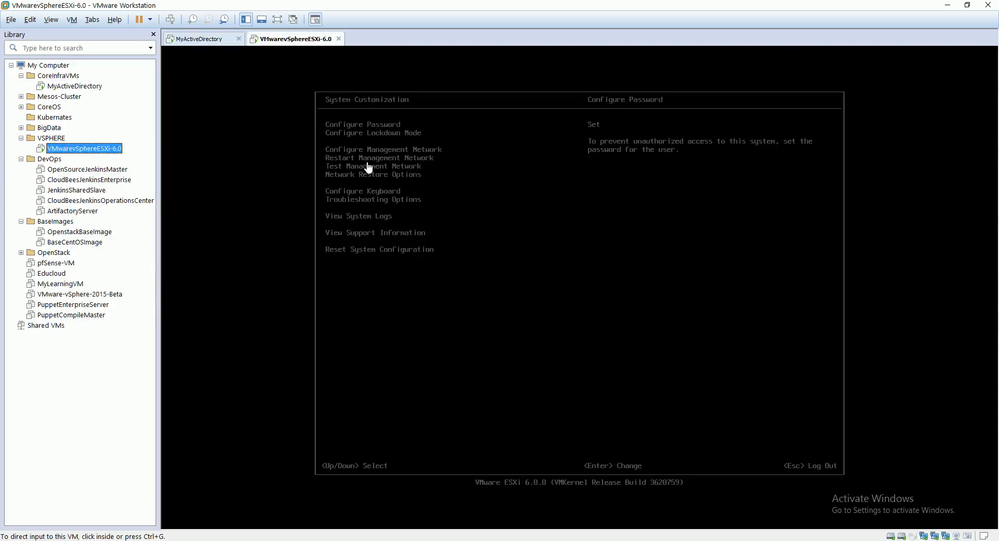
left_click(406, 186)
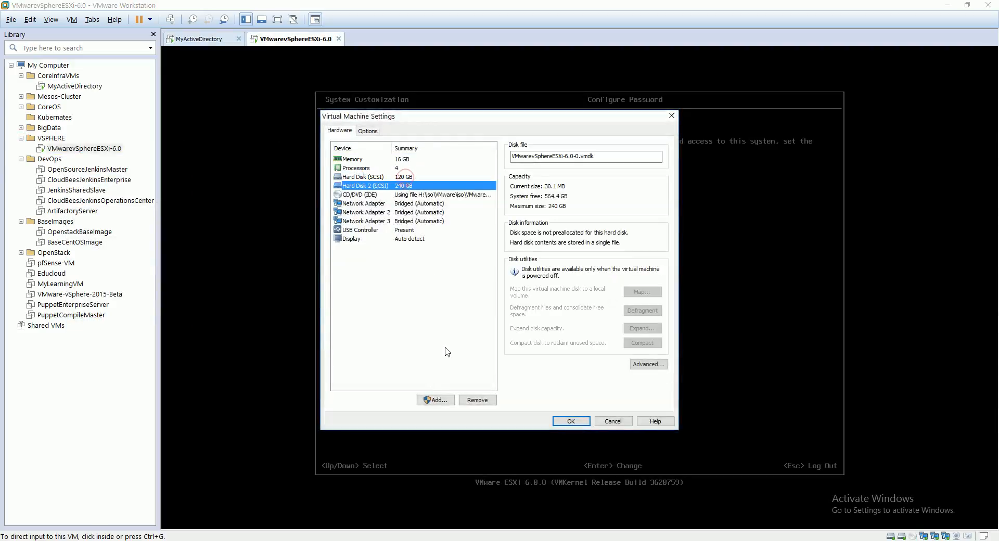
left_click(373, 538)
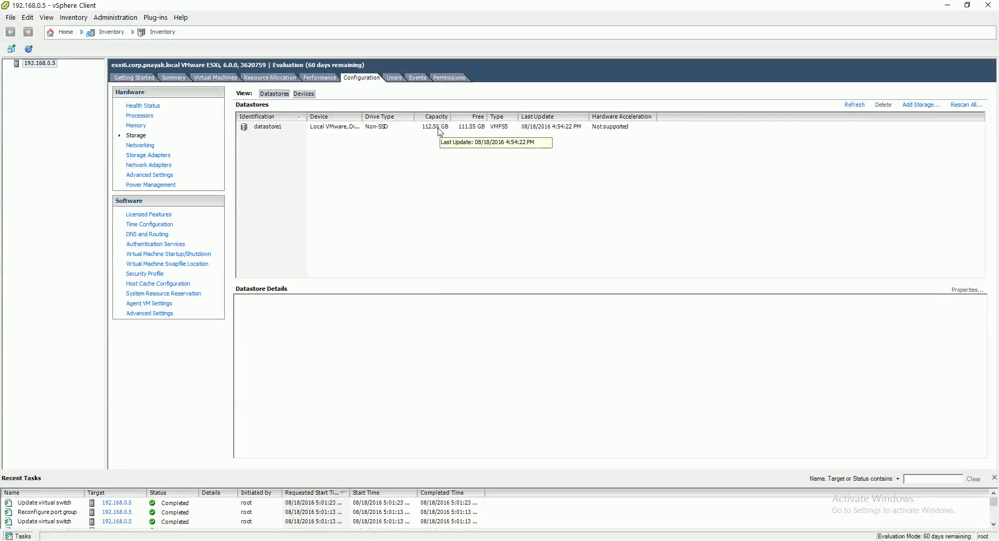
left_click(397, 533)
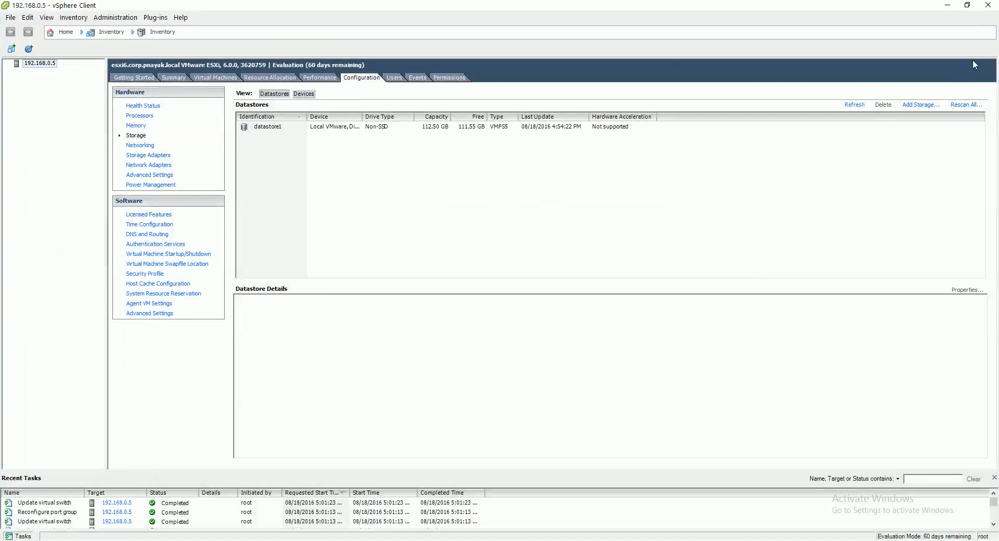
Step: Add a Disk/LUN datastore named datastore2 on the blank 240 GB local VMware disk, using the maximum available space
left_click(930, 105)
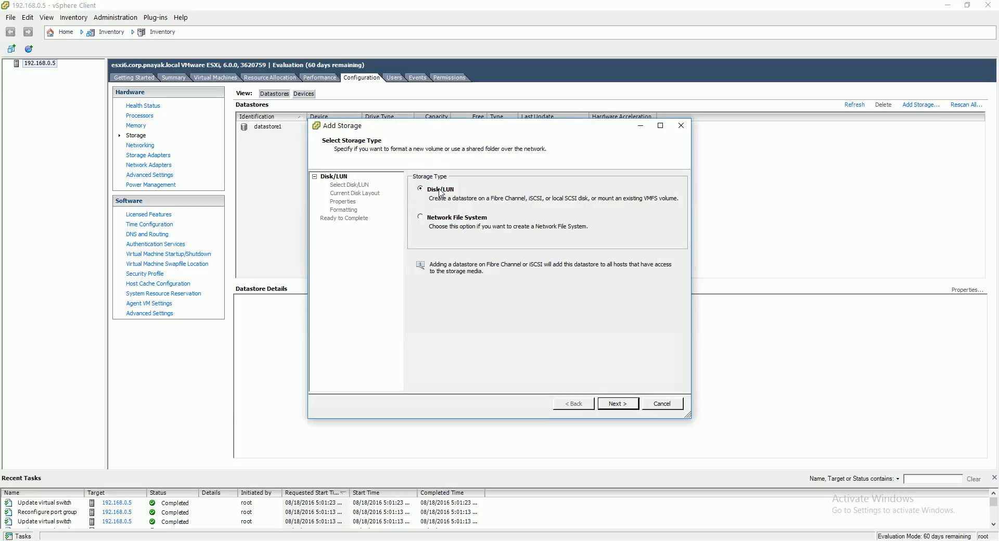
left_click(615, 404)
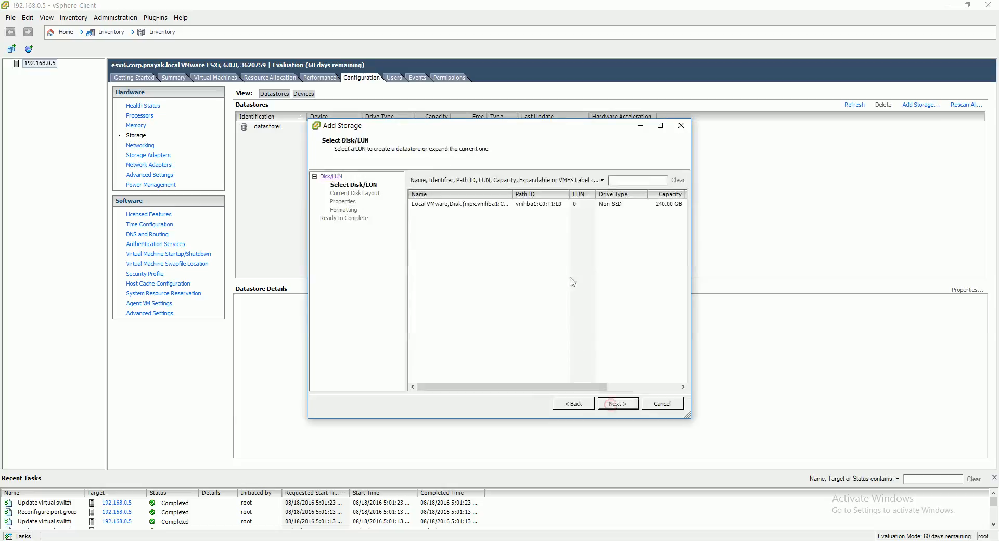
left_click(672, 205)
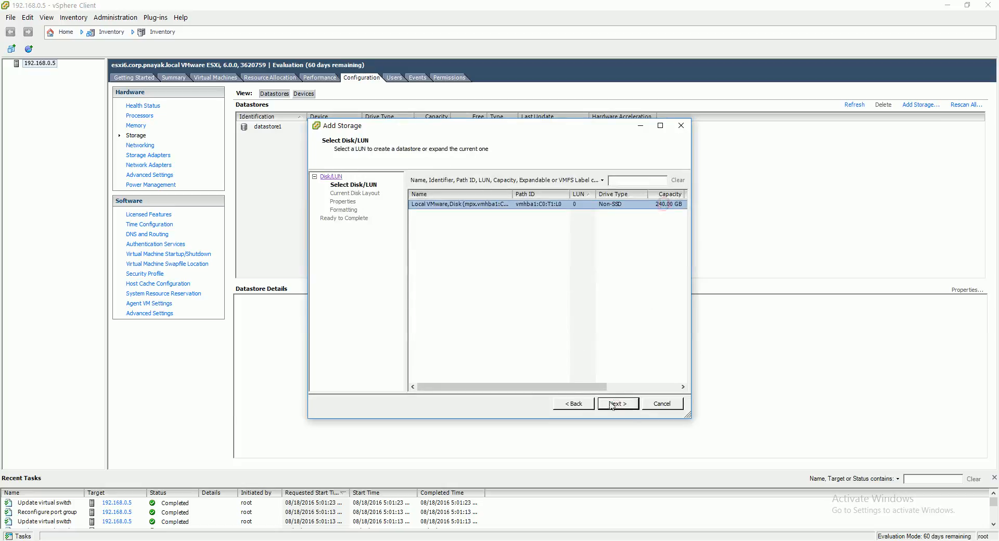
left_click(627, 405)
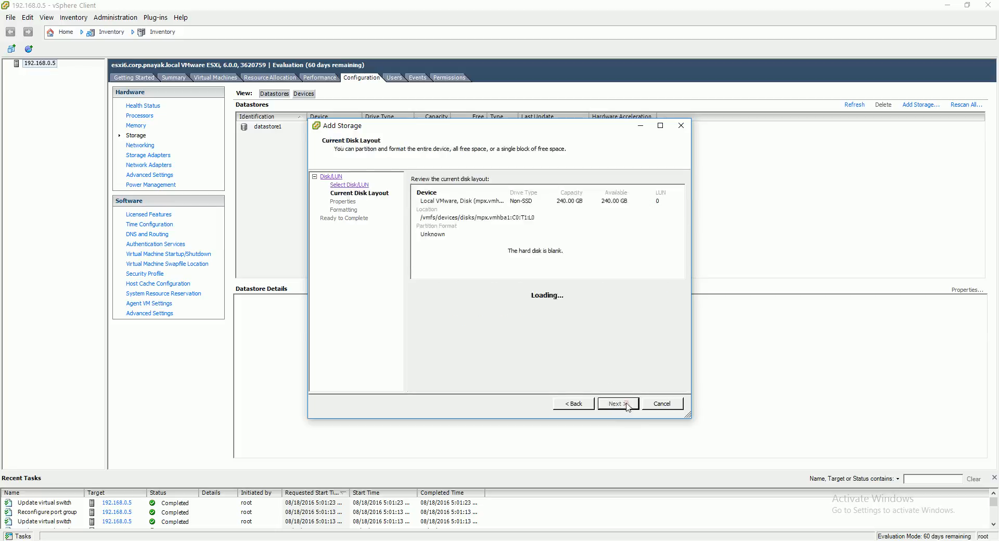
left_click(616, 405)
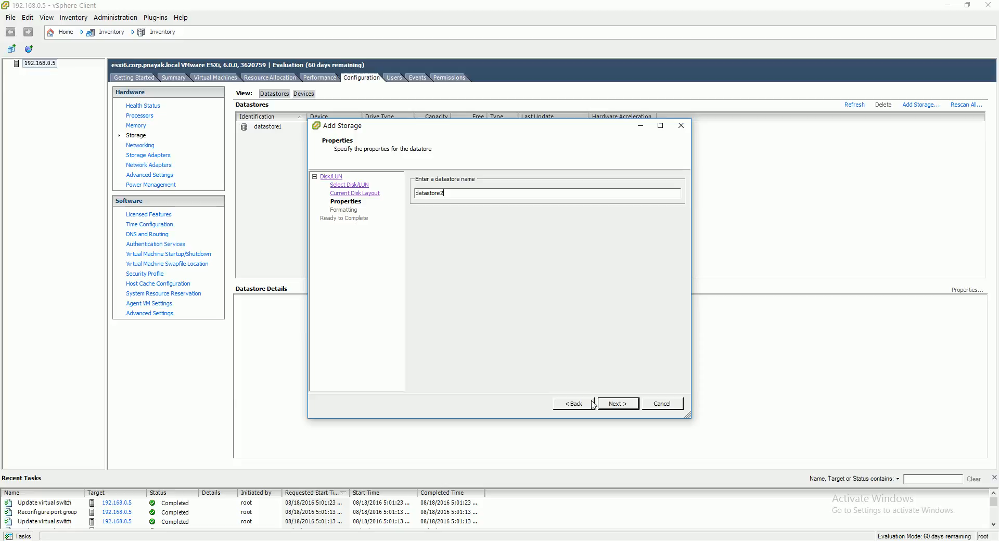
left_click(612, 408)
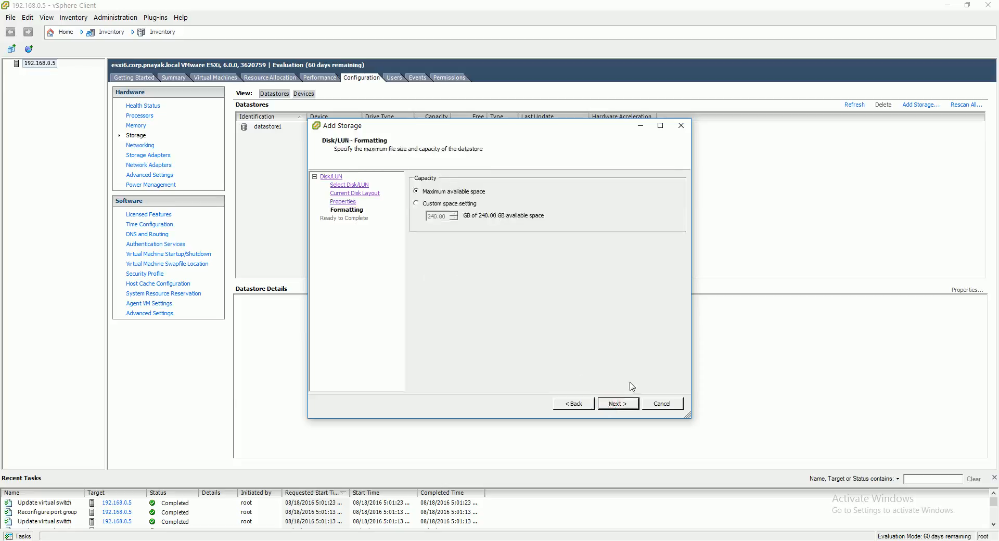
left_click(631, 410)
left_click(632, 405)
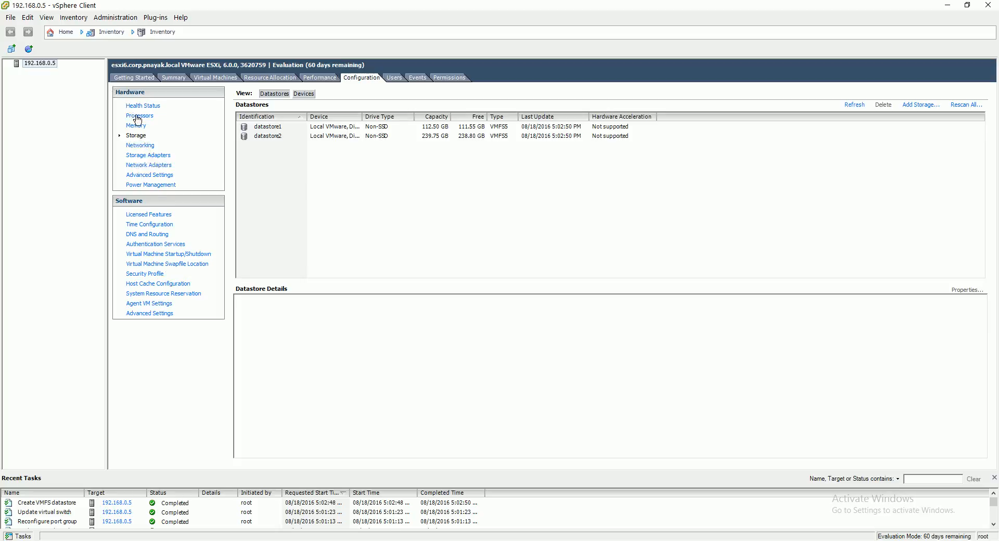
Step: Review the host's licensed features, network adapters and networking configuration, and return to the datastore list
left_click(158, 216)
left_click(160, 166)
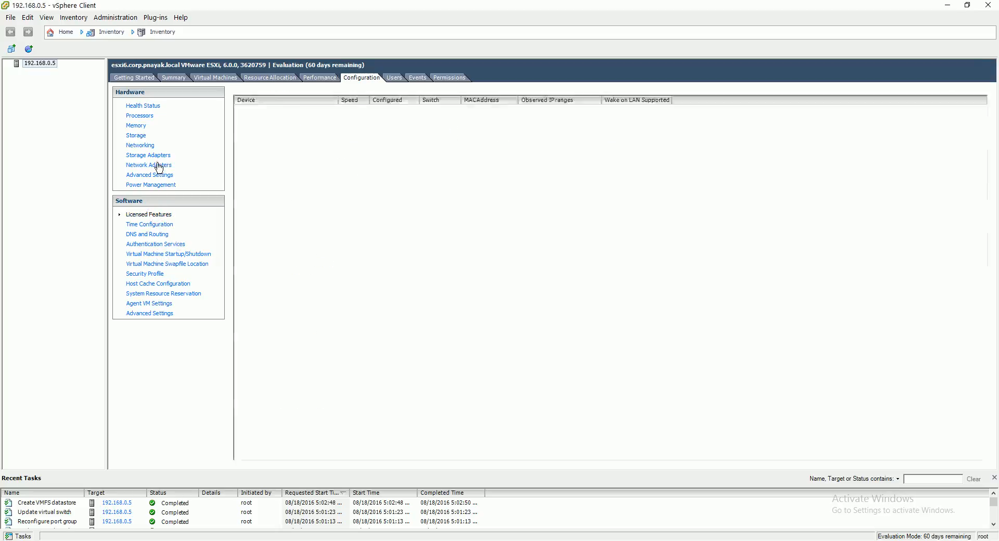
left_click(140, 145)
left_click(137, 137)
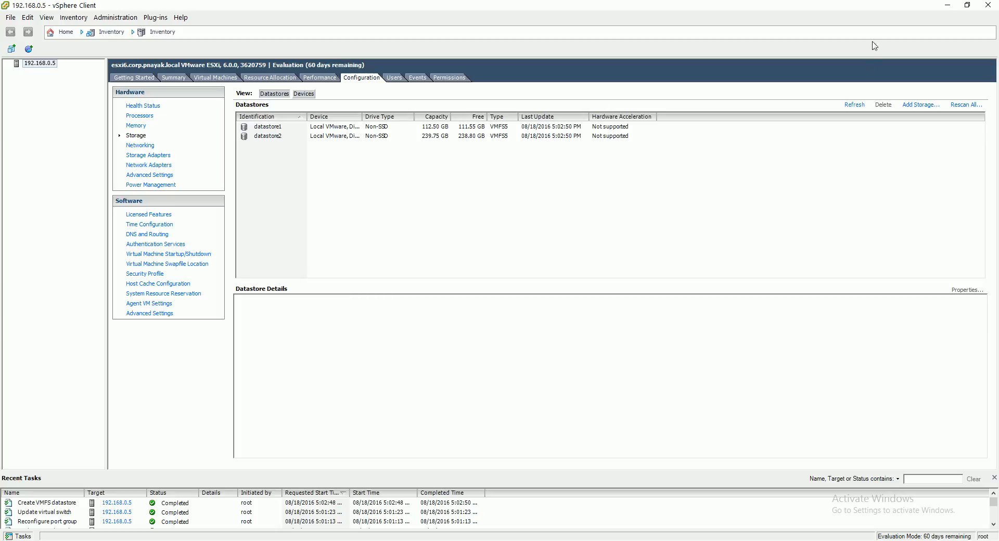
left_click(948, 7)
left_click(572, 420)
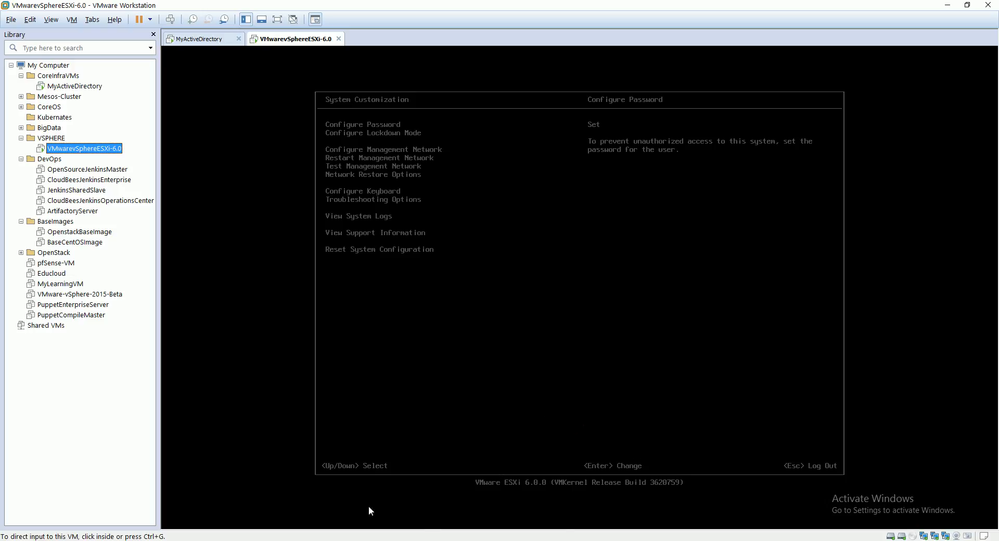
left_click(947, 6)
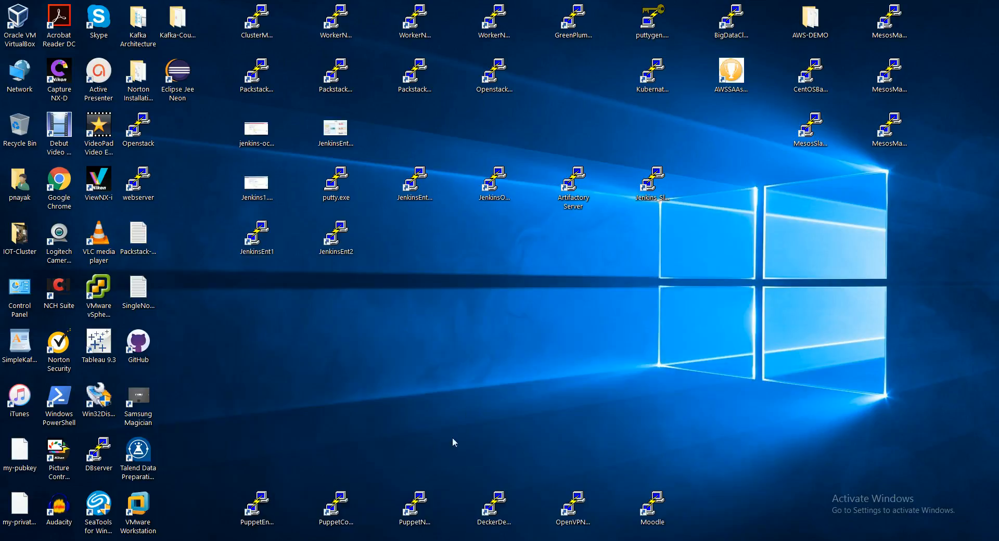
left_click(401, 530)
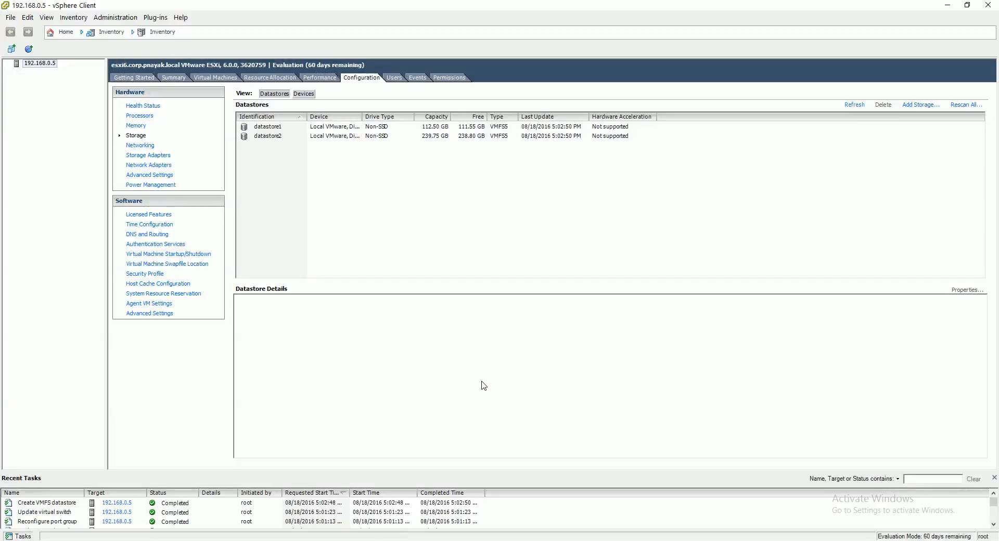
left_click(947, 5)
left_click(914, 540)
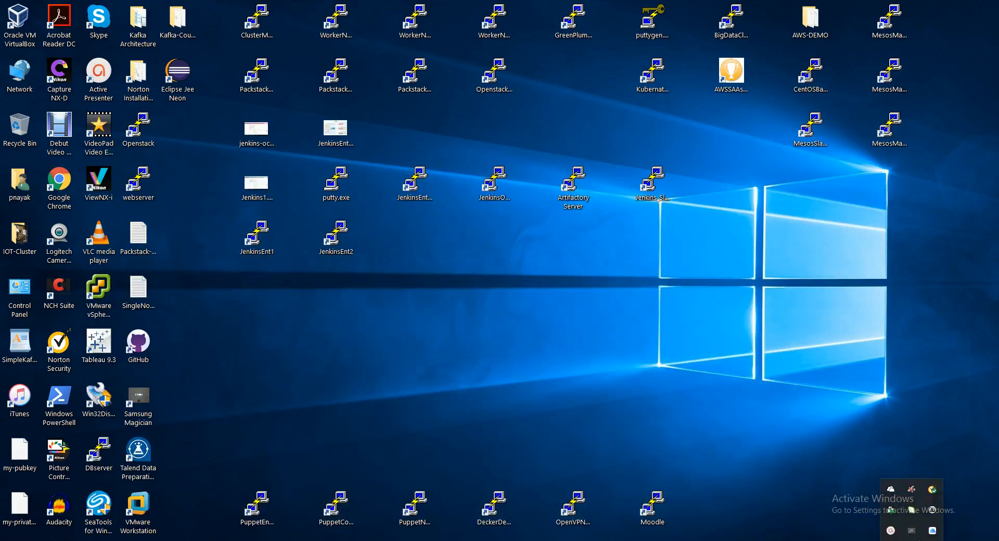
left_click(890, 531)
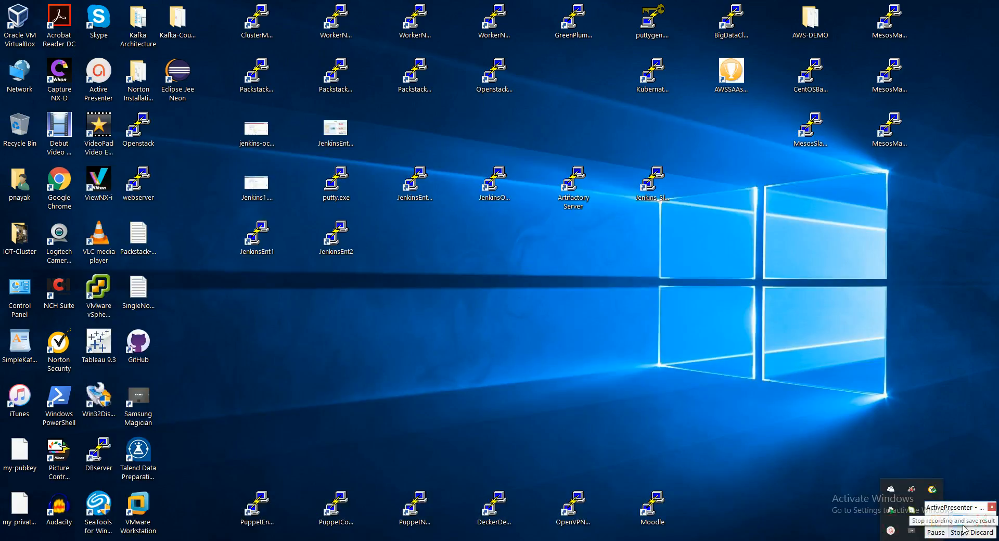